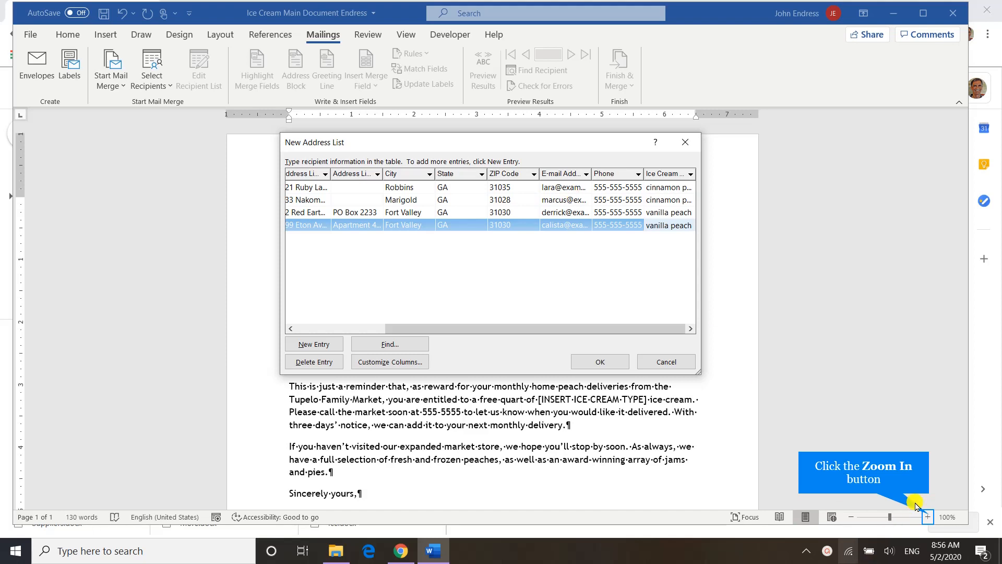
- Review the recipients' ice cream types, first names and last names in the new address list
click(929, 516)
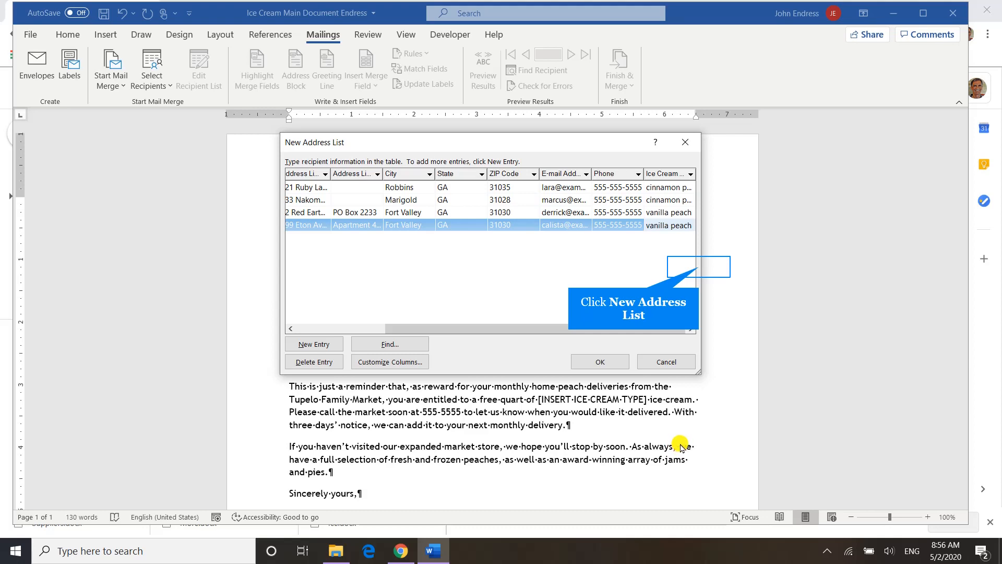
click(700, 269)
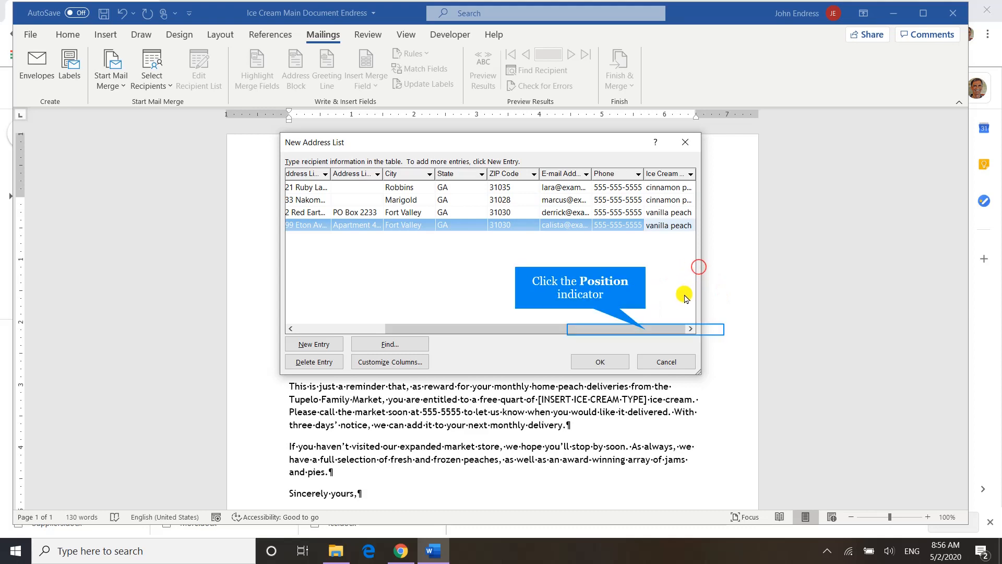
click(648, 330)
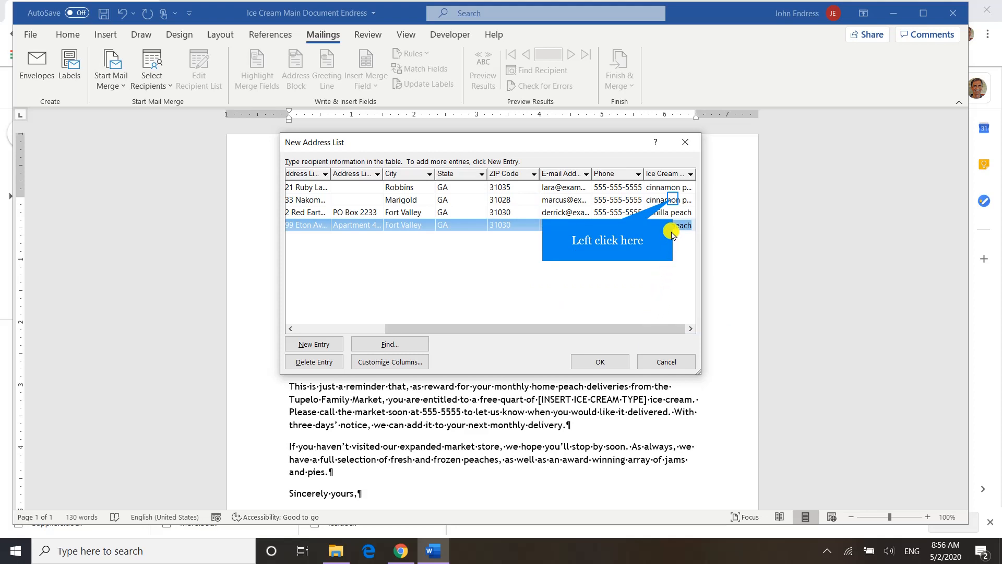
click(672, 202)
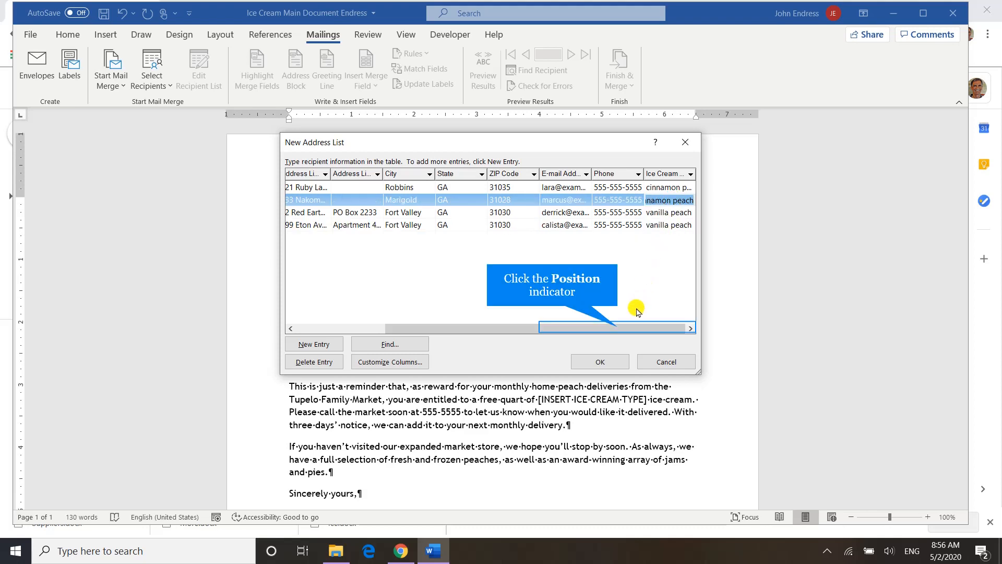
click(610, 330)
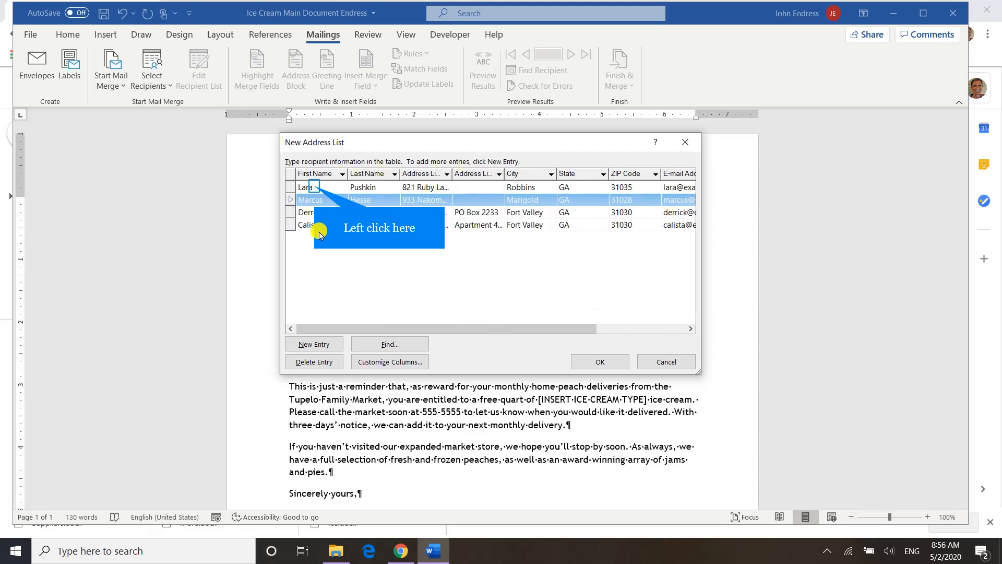
click(317, 189)
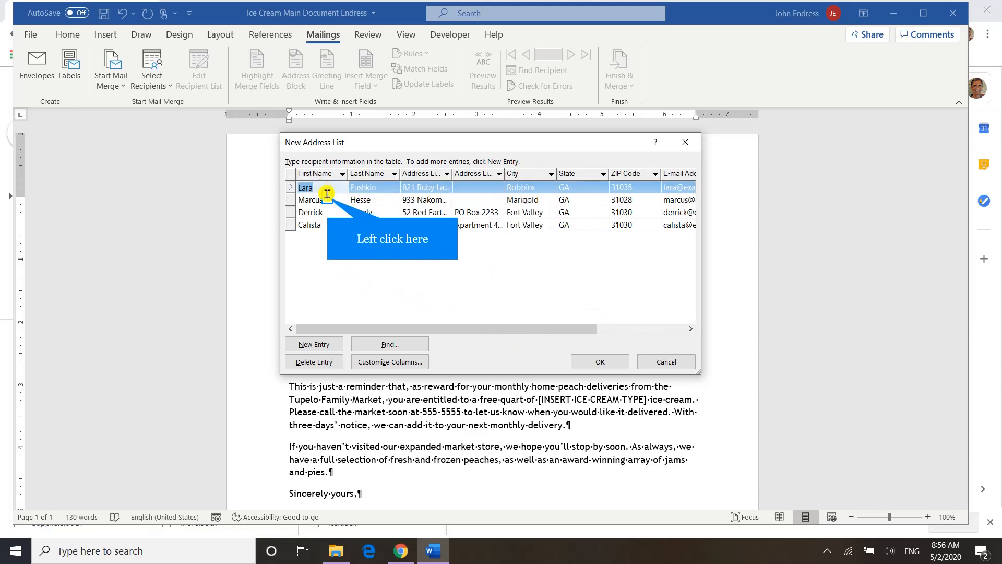
click(327, 201)
click(327, 213)
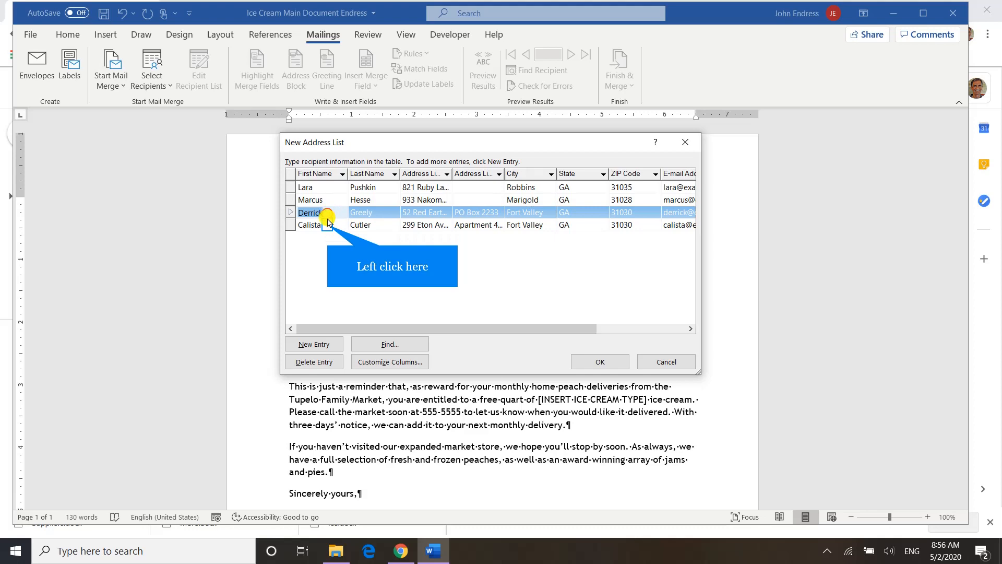
click(329, 225)
click(377, 226)
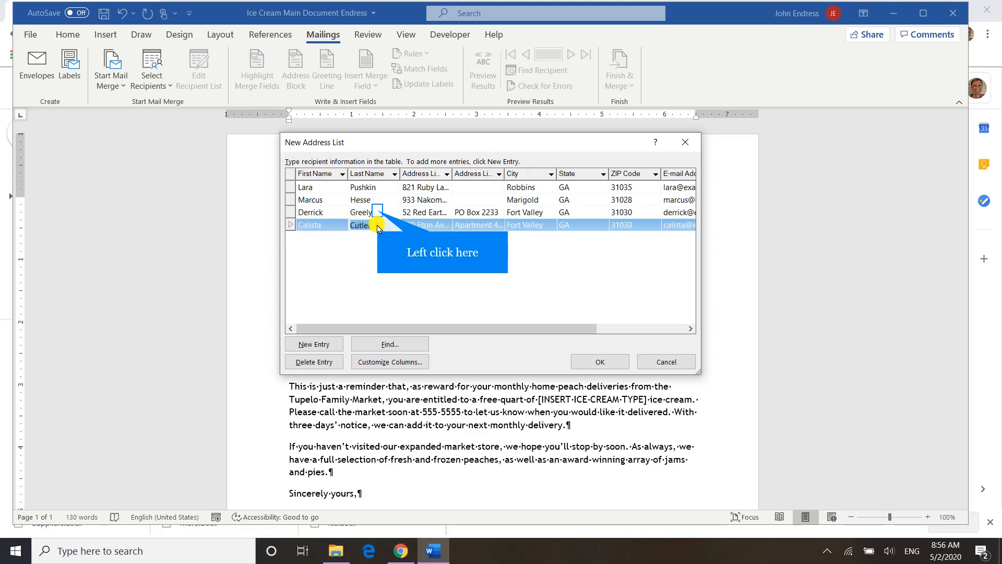
click(377, 213)
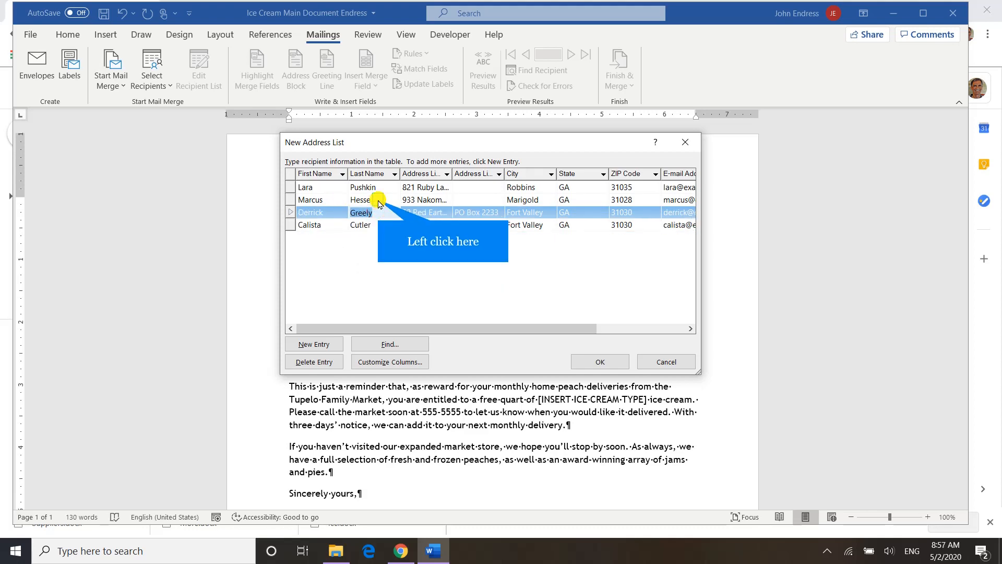
click(378, 188)
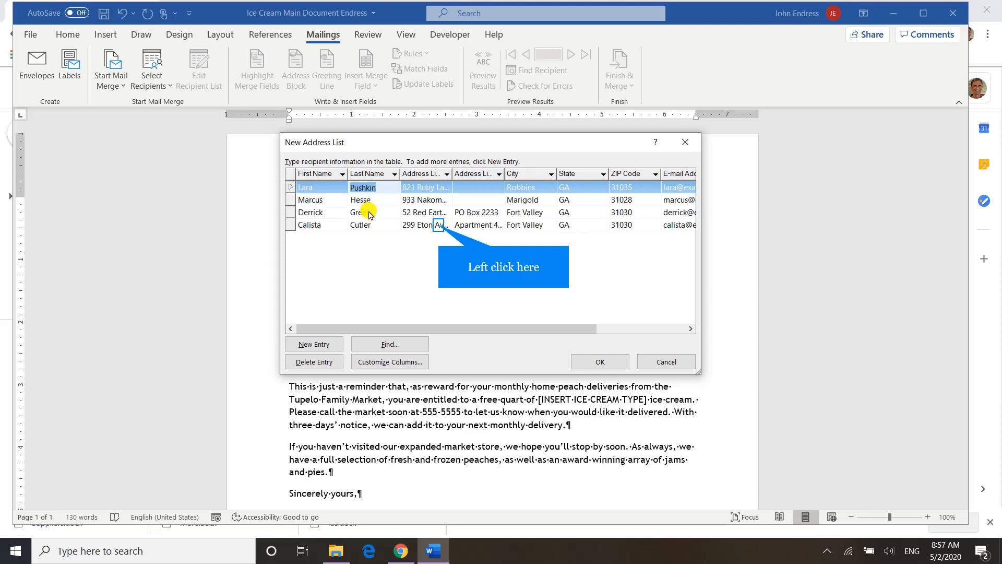
- Move through the last recipient's fields to add a blank entry below it, and delete that blank entry
click(439, 226)
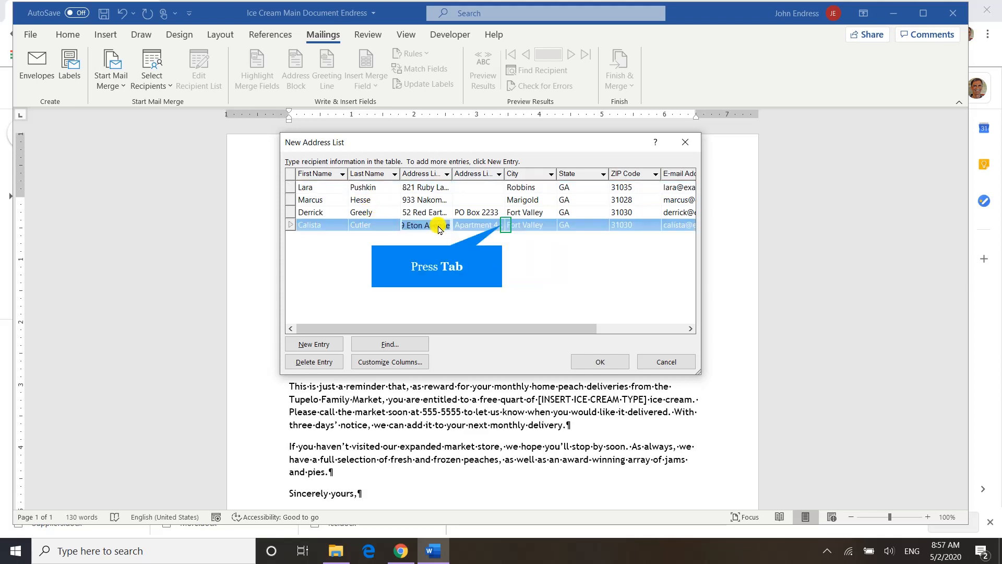
key(Tab)
key(Tab)
key(Tab)
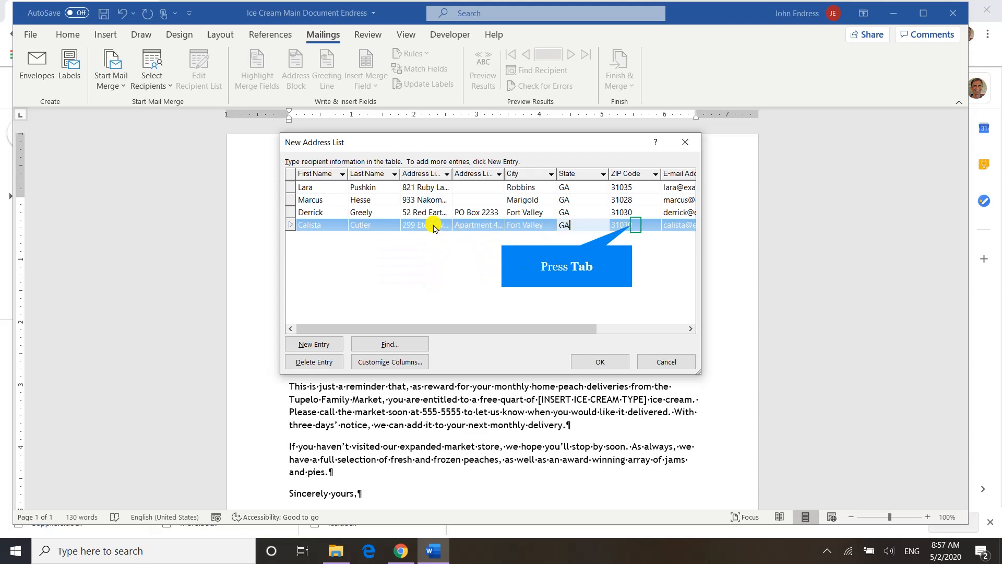
key(Tab)
key(Tab)
key(Tab)
key(Tab)
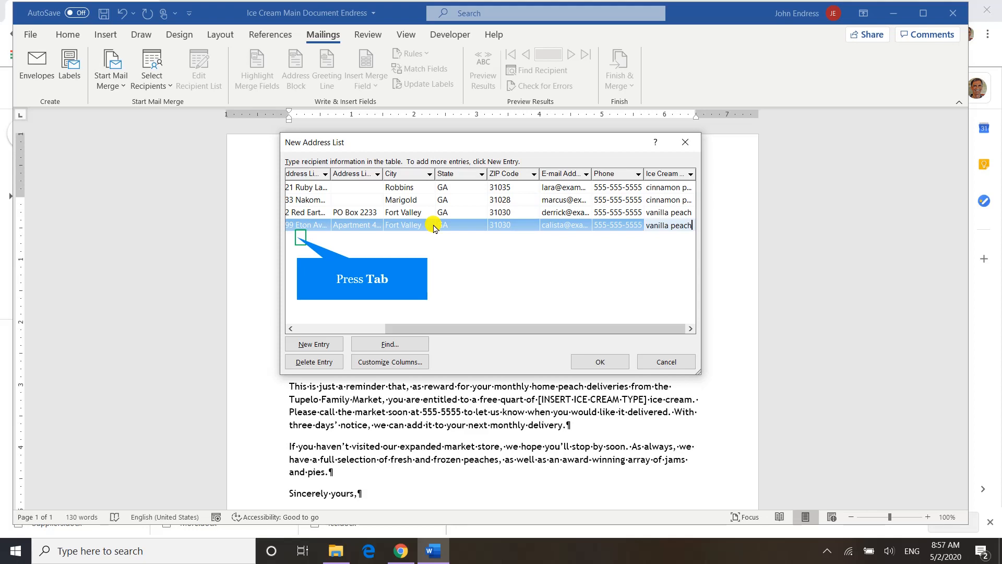
key(Tab)
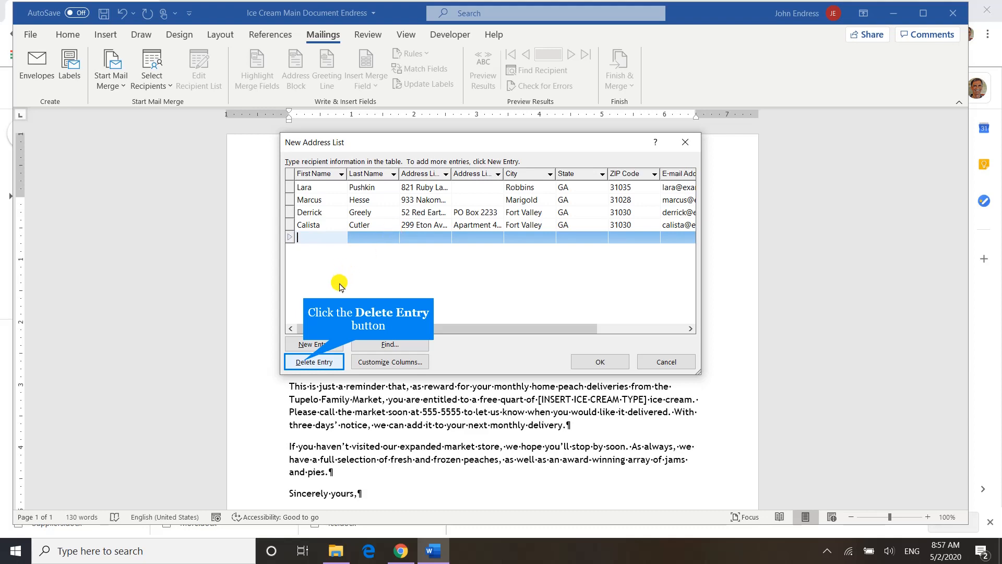
click(307, 360)
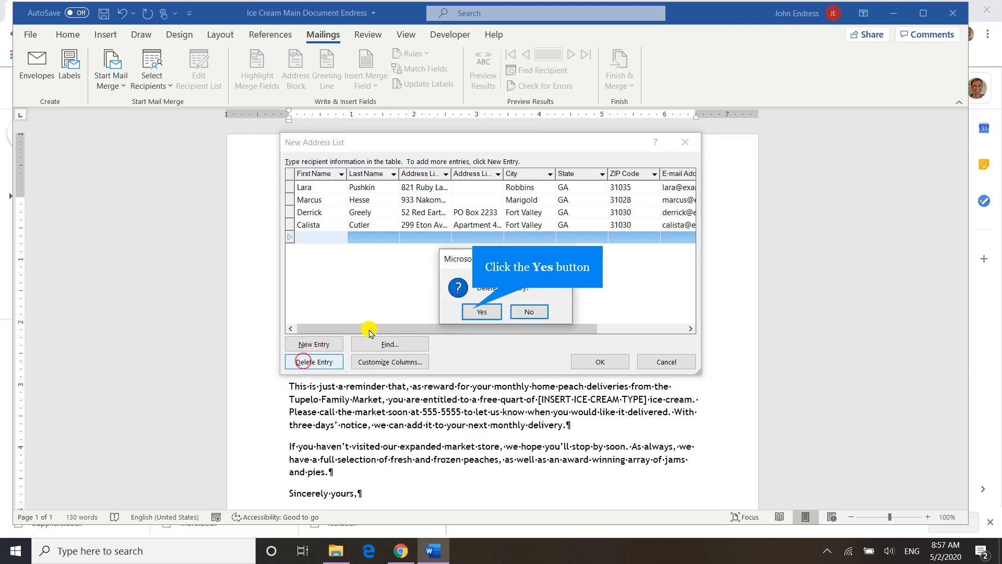
click(475, 311)
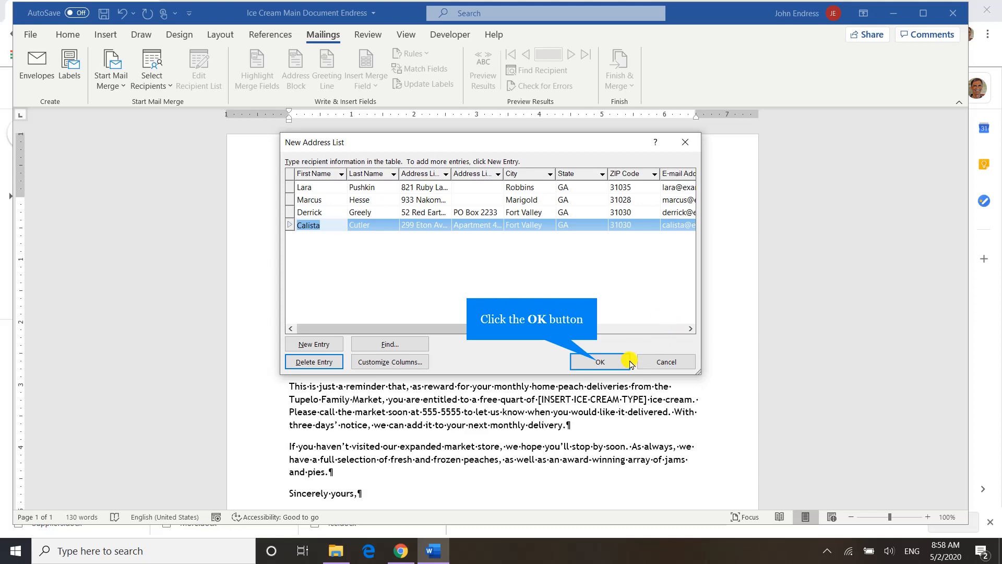
- Save the address list in My Data Sources with the file name "Ice Cream Data" followed by the author's last name
click(603, 363)
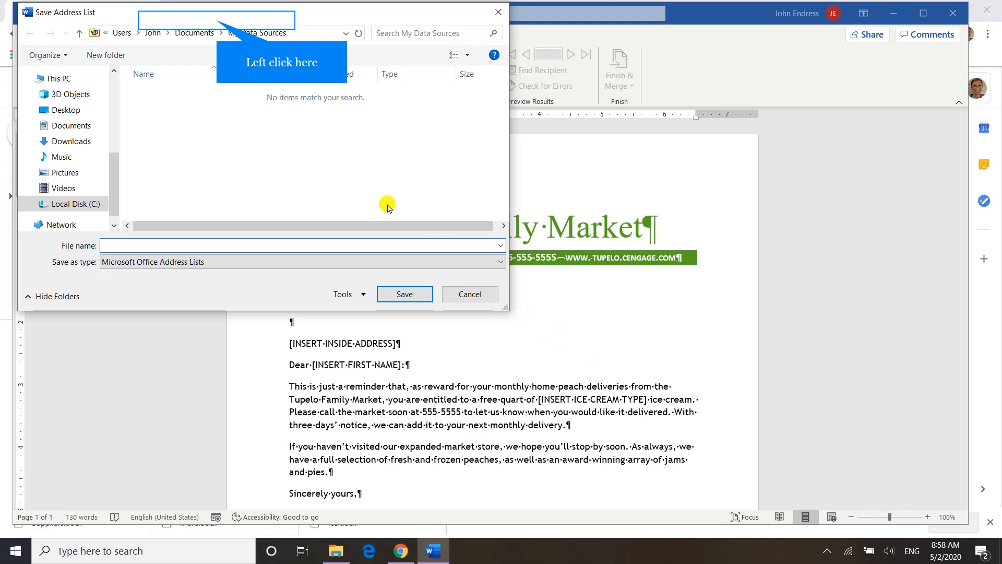
drag(217, 21, 448, 108)
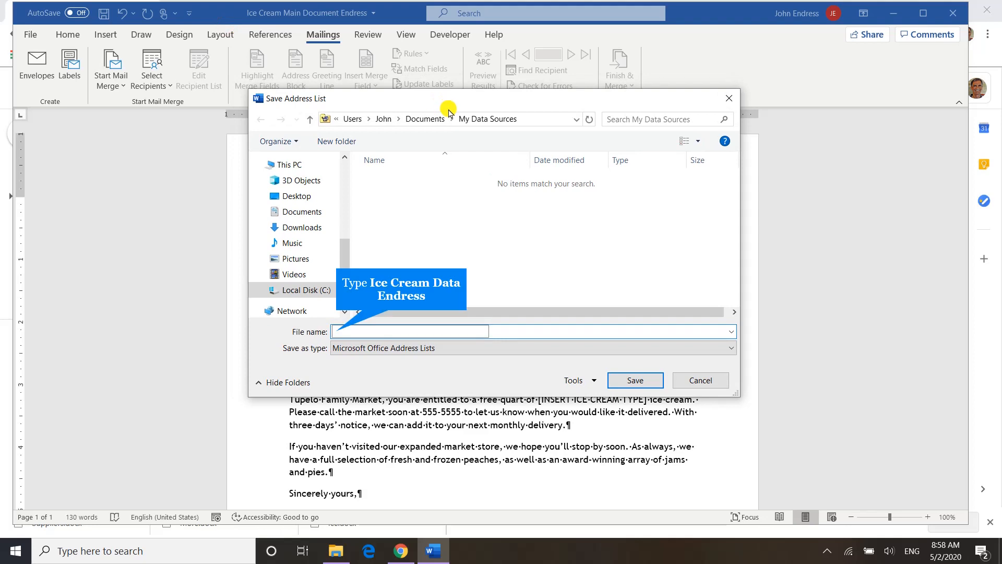
text(Ice)
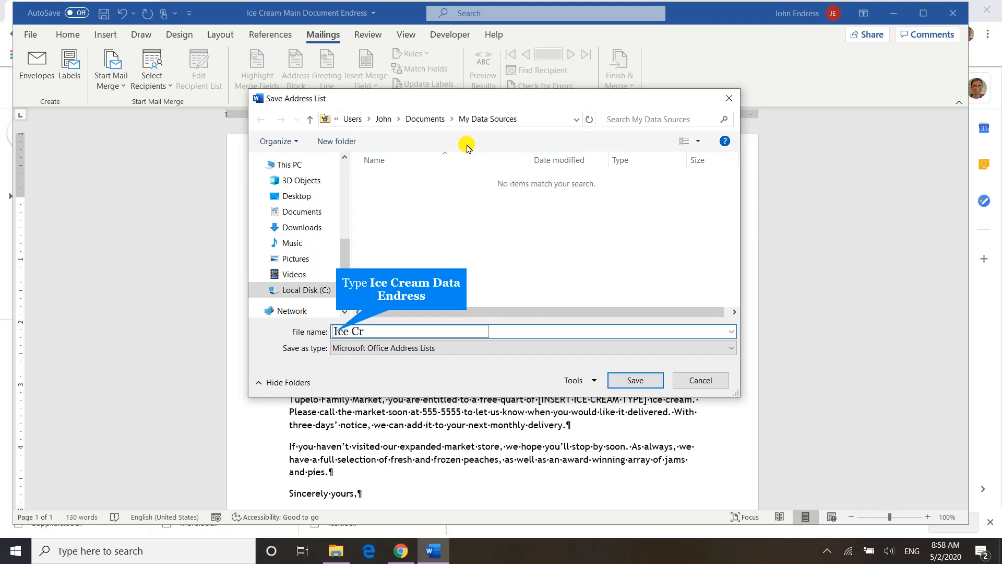
text(Cream Data Endress)
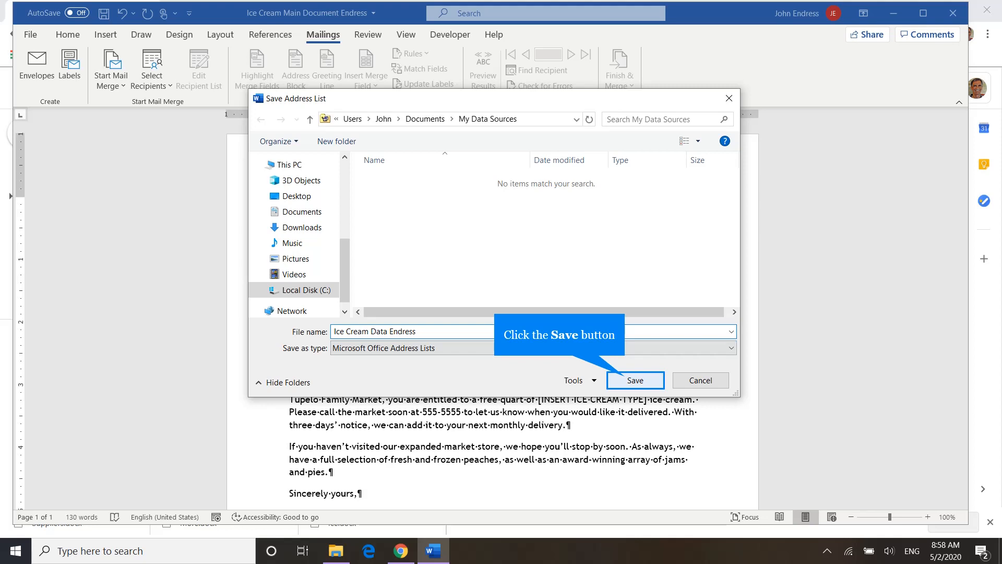
click(631, 380)
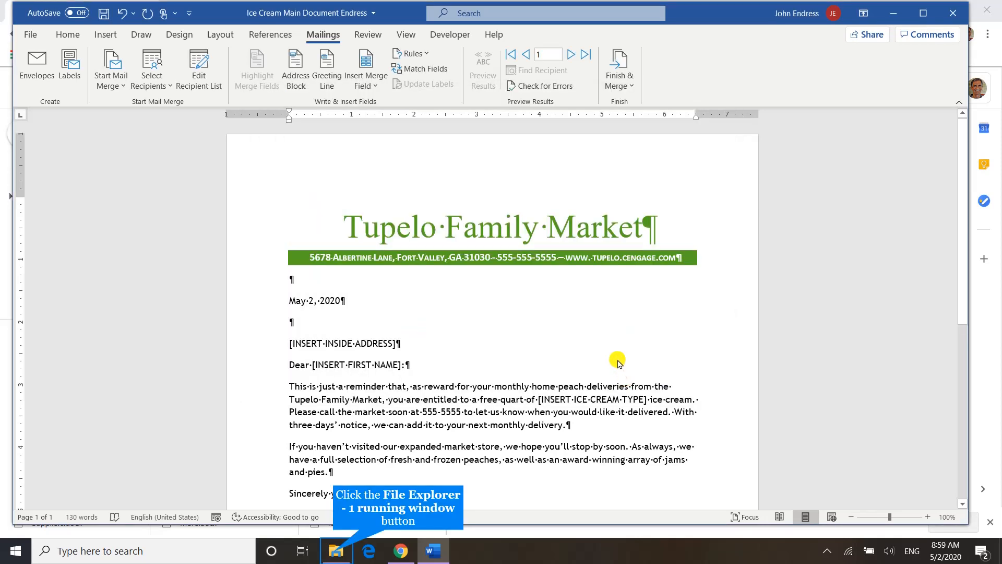
- In a new File Explorer window, open Documents > My Data Sources and widen the Type column to examine the saved data source's file type
click(333, 552)
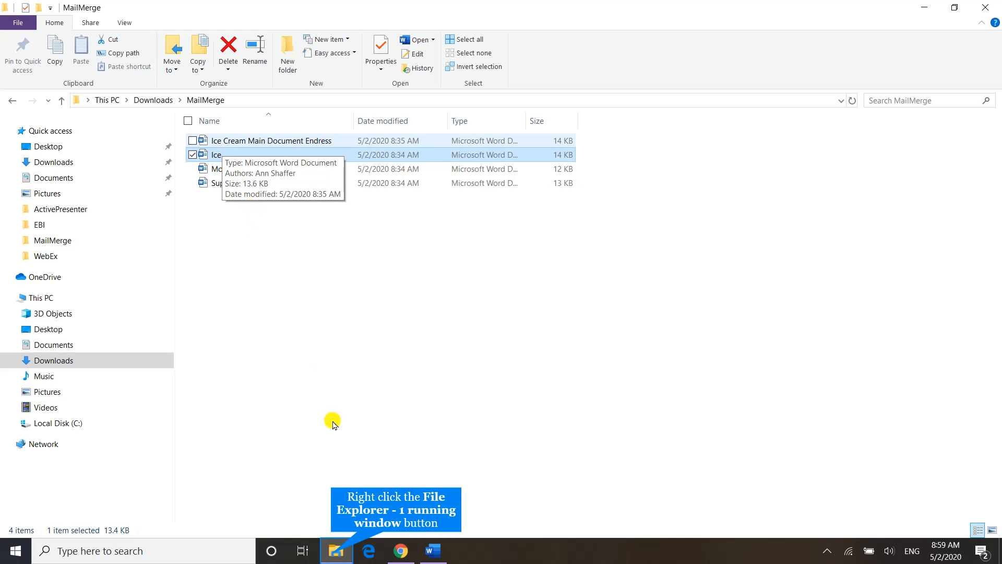
right_click(331, 551)
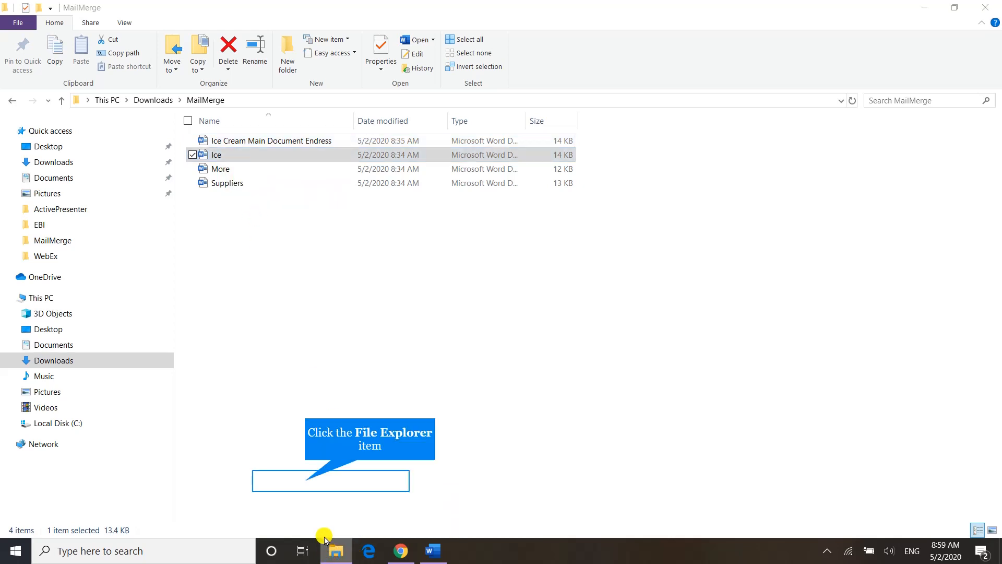
click(305, 484)
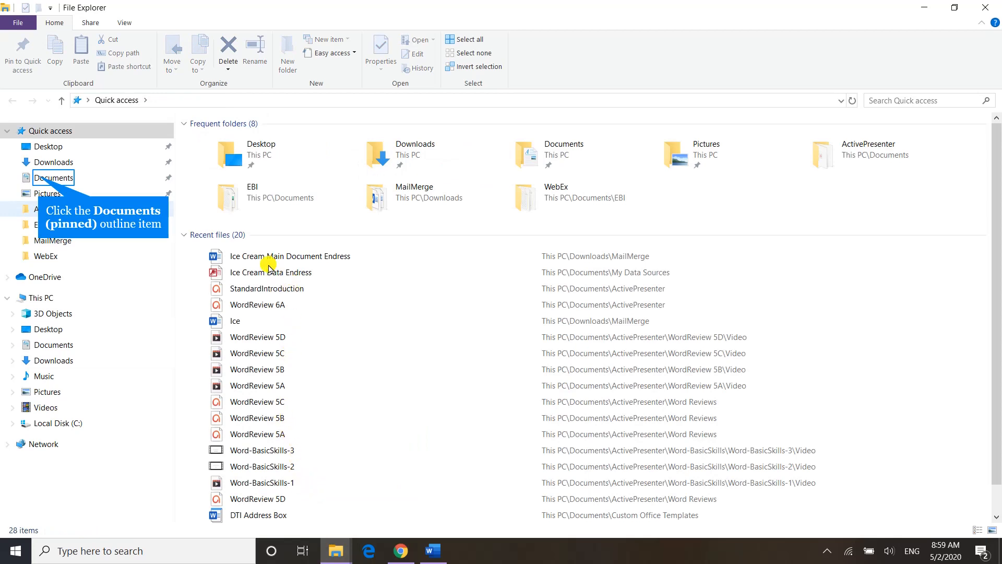
click(40, 179)
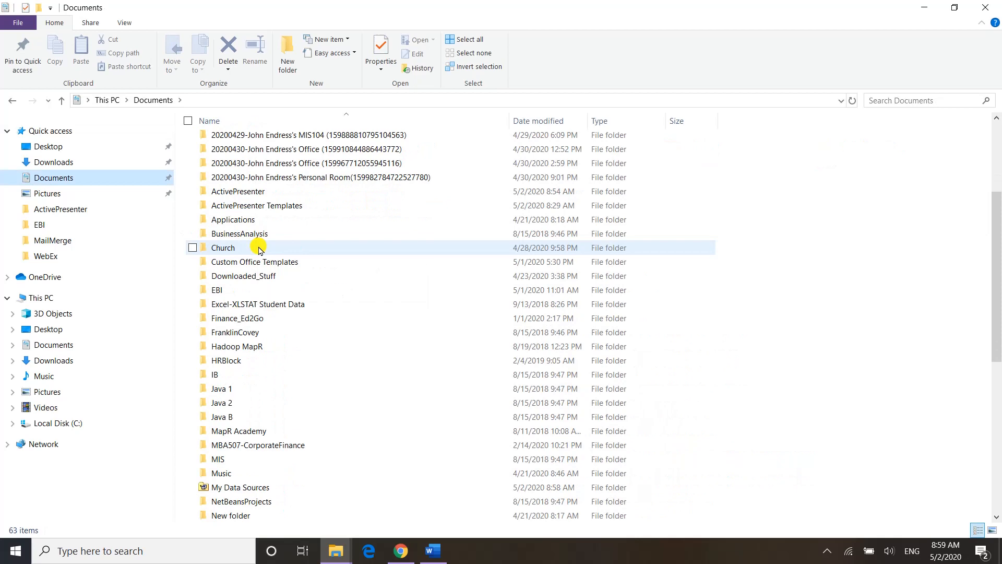
scroll(257, 248, down, 4)
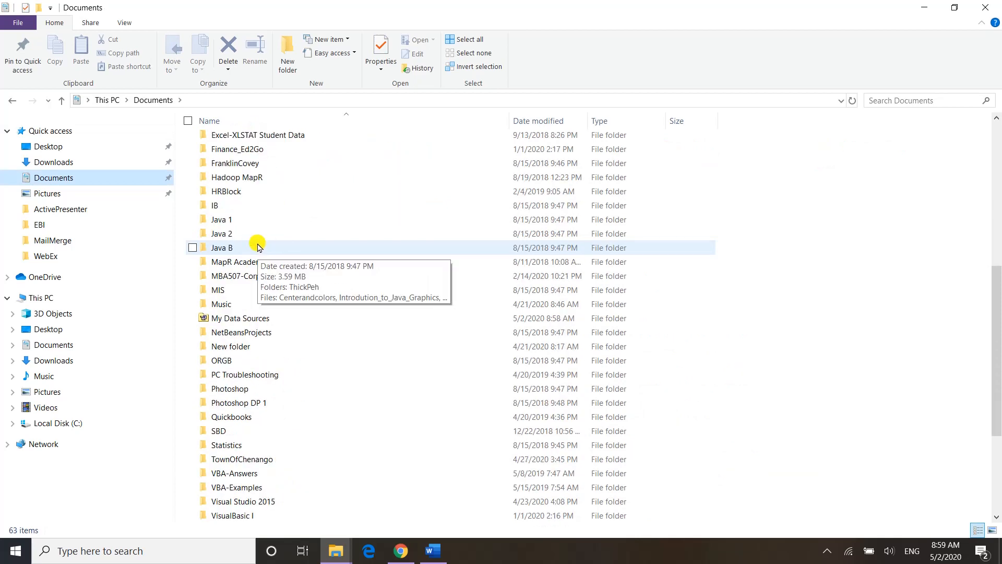
double_click(204, 321)
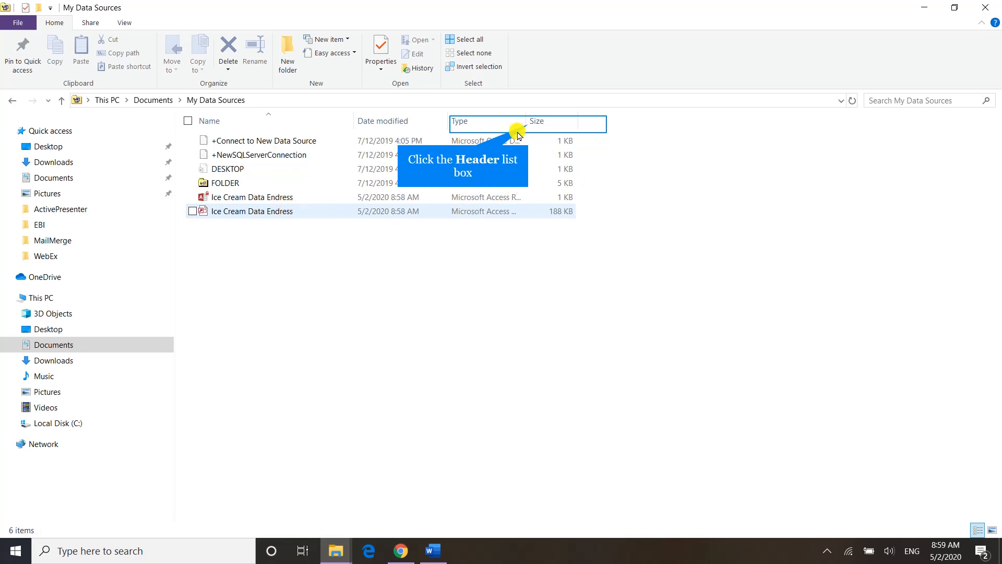
drag(528, 122, 584, 120)
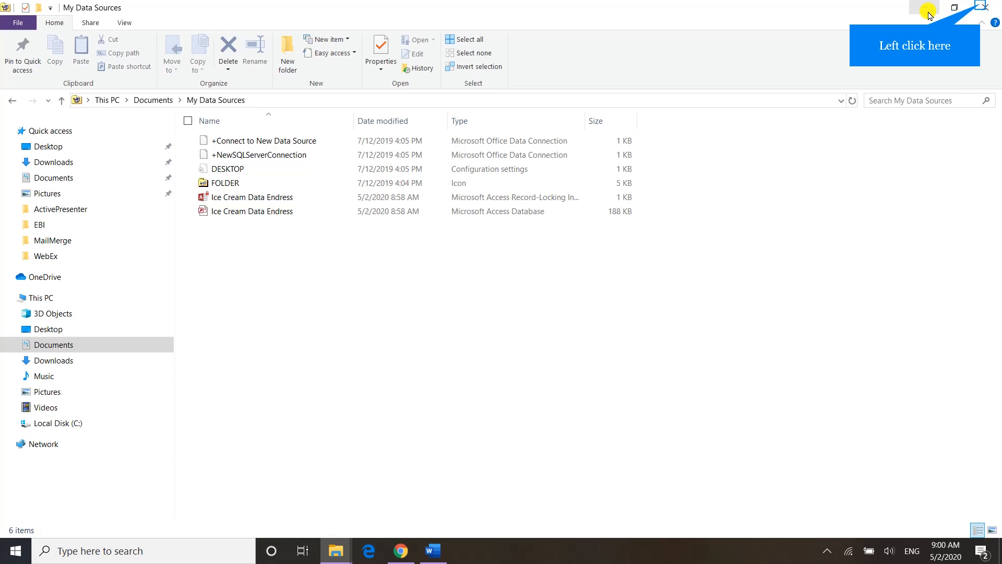
click(982, 7)
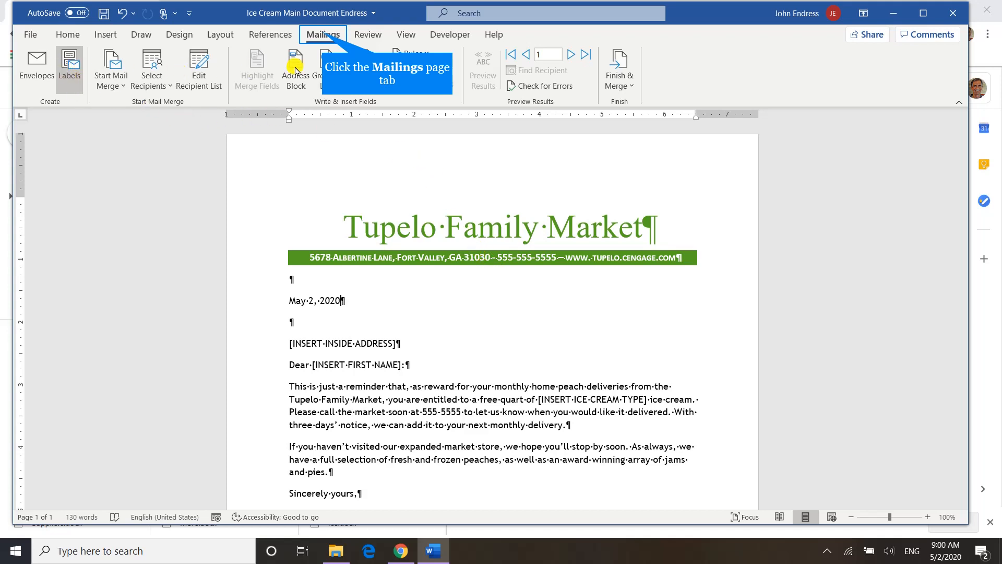
- Open the Ice Cream Data source for editing from the mail merge recipient list in Word
click(324, 35)
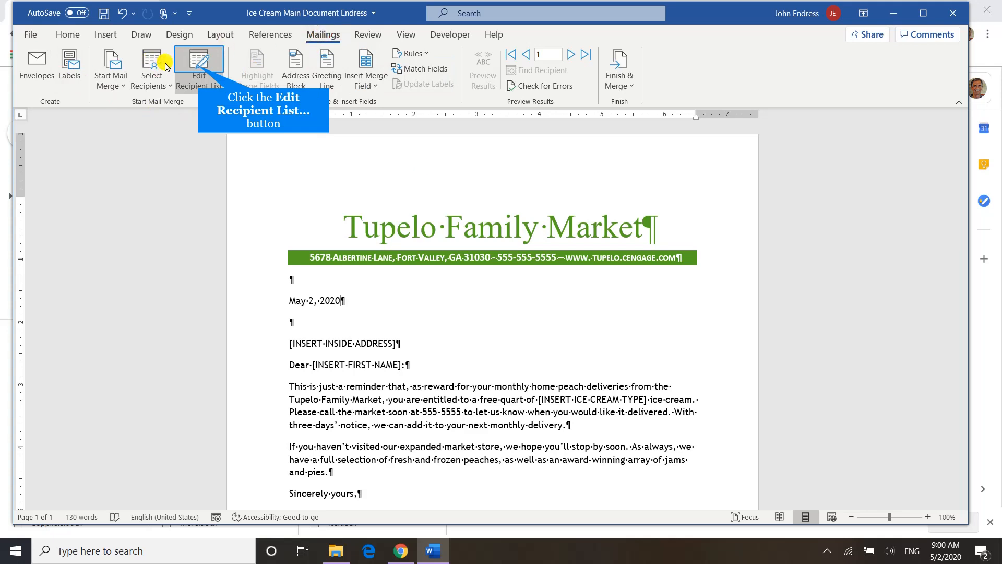
click(192, 69)
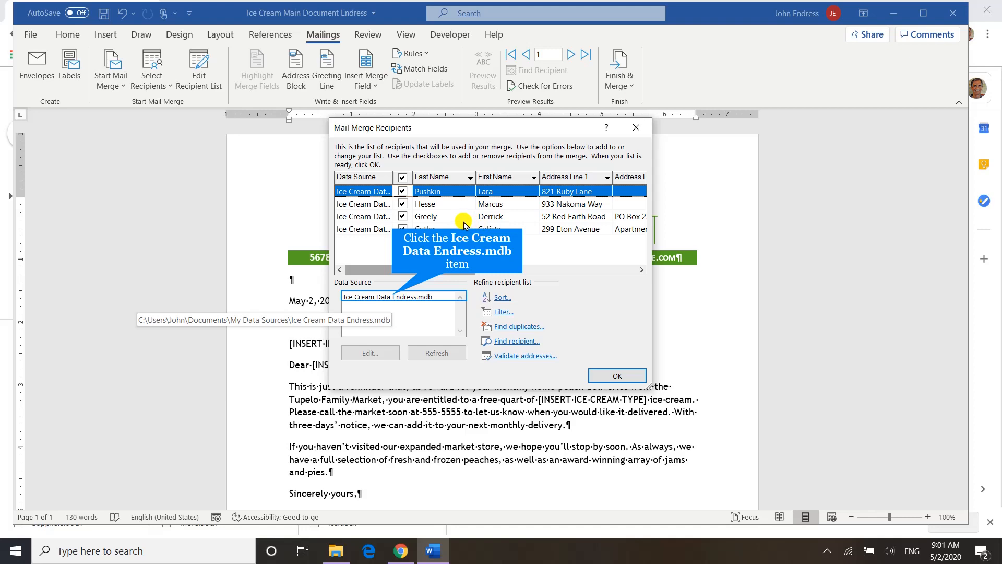
click(393, 297)
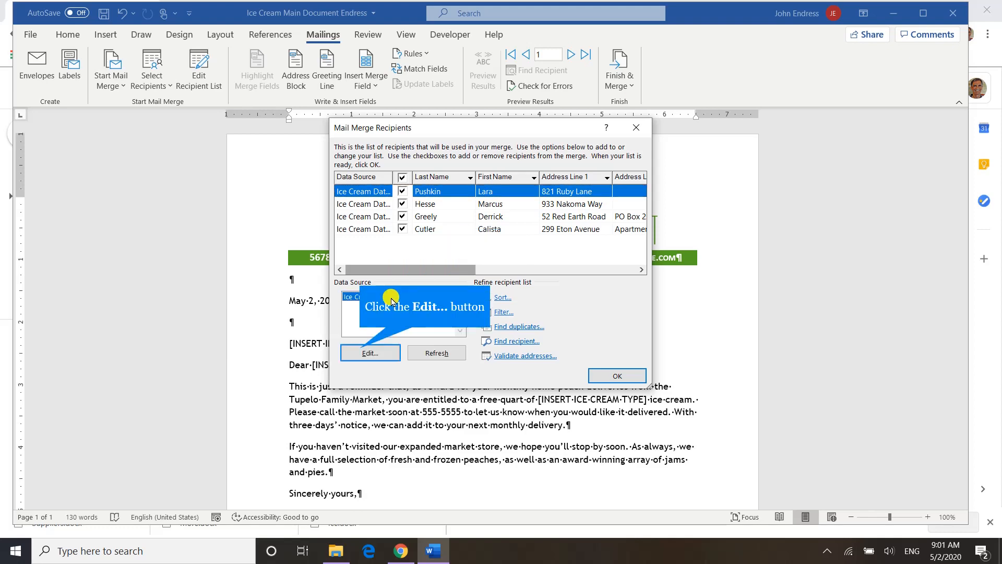
click(368, 353)
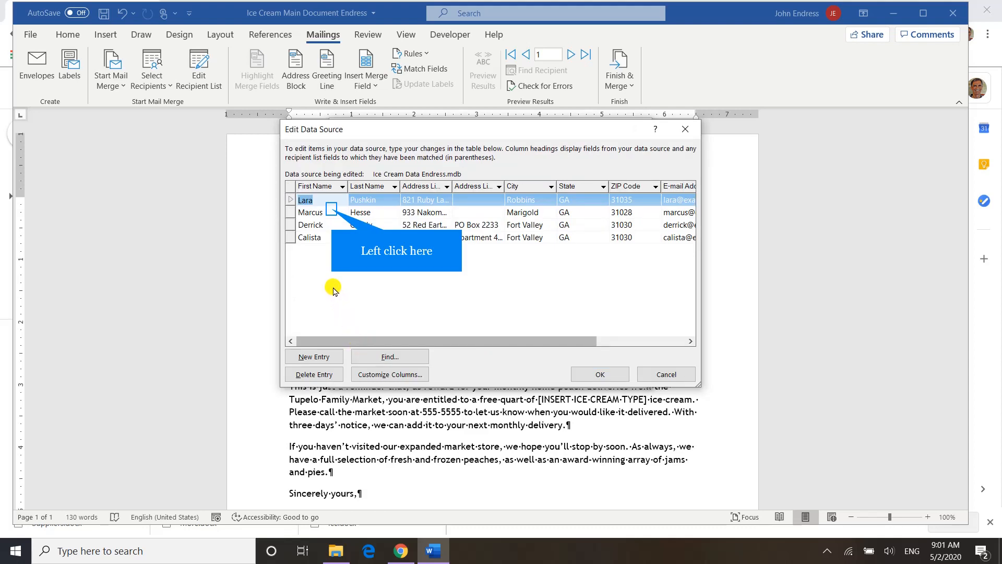
- Replace the second recipient's first and last names with the author's own first and last names
click(332, 212)
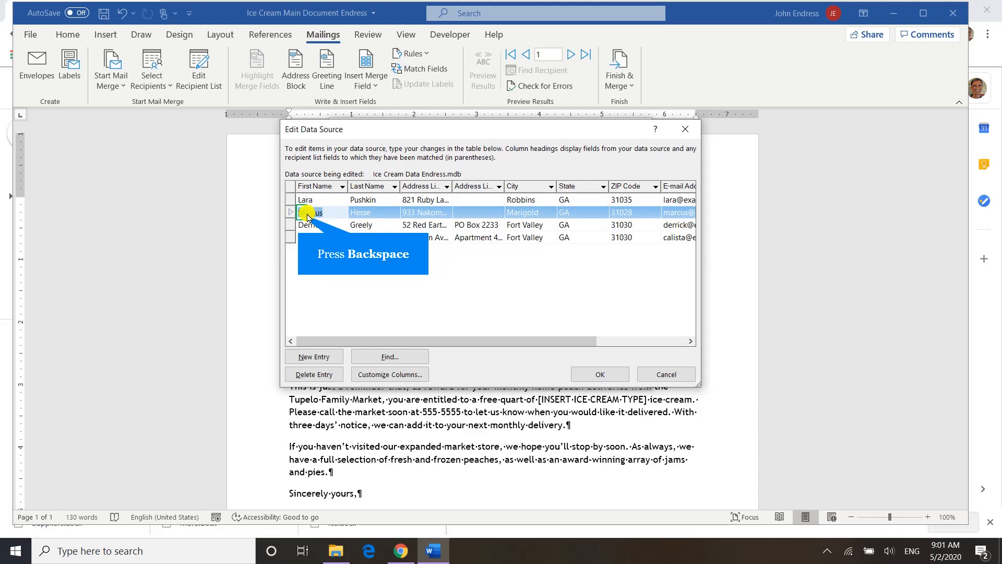
key(BackSpace)
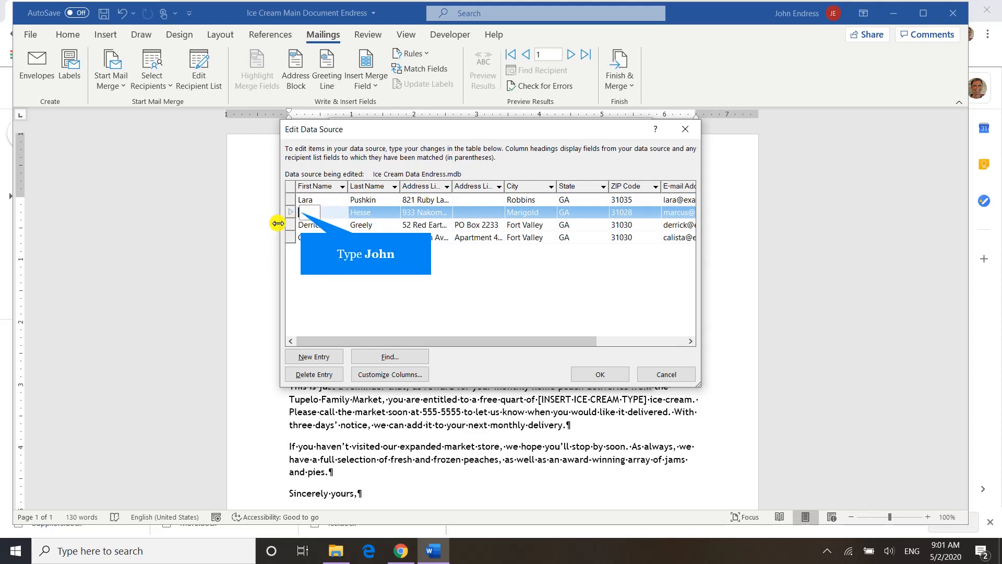
text(John)
key(Tab)
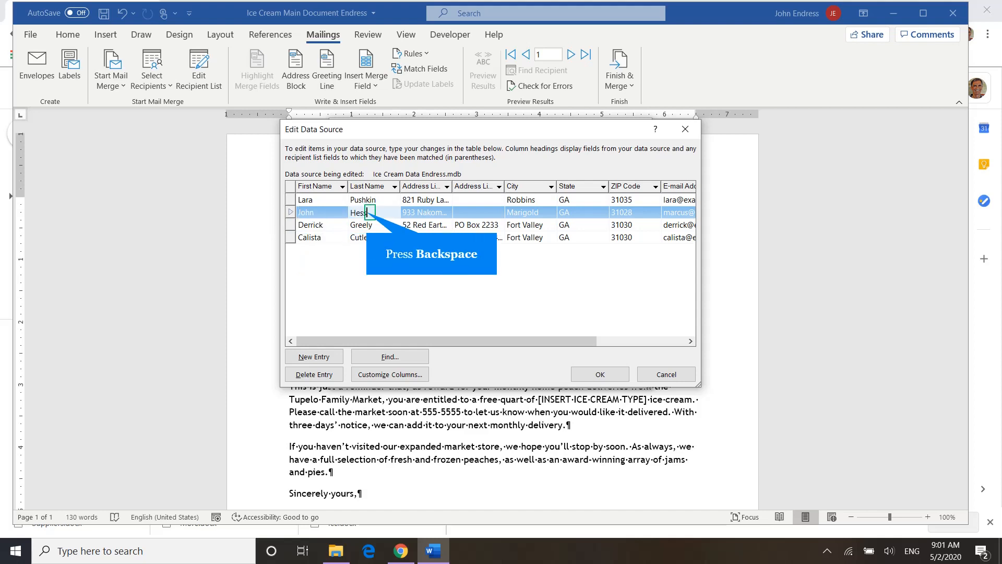
key(BackSpace)
text(E)
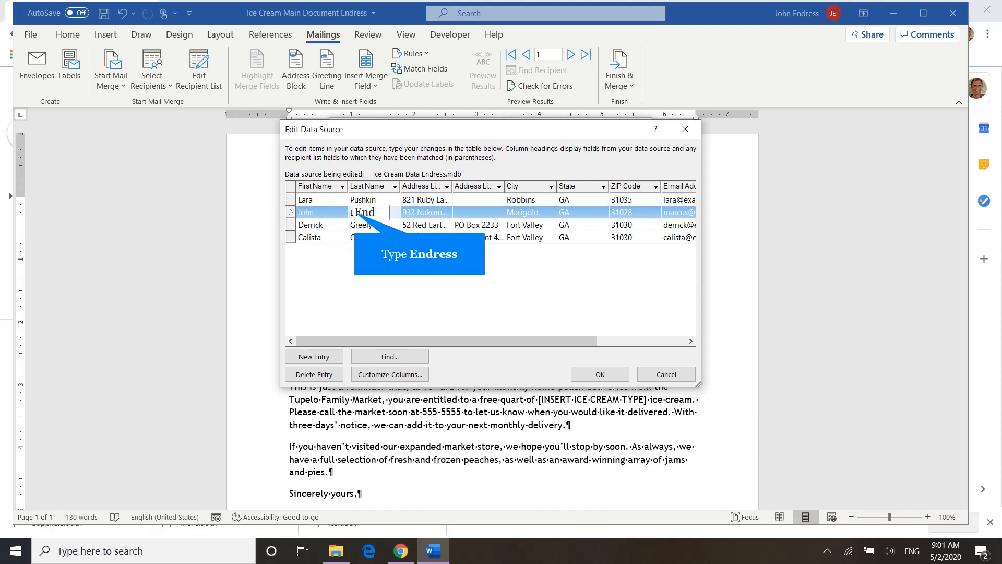
text(ndress)
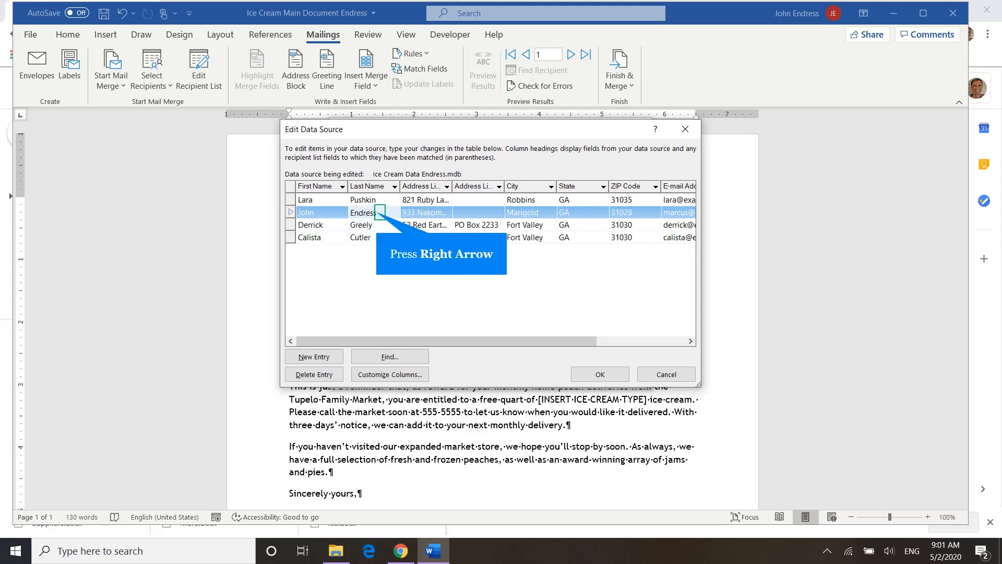
- Replace the part before the @ in the second recipient's e-mail address with the author's first name, and save the changes to the data source
key(Right)
key(Tab)
key(Tab)
key(Tab)
key(Tab)
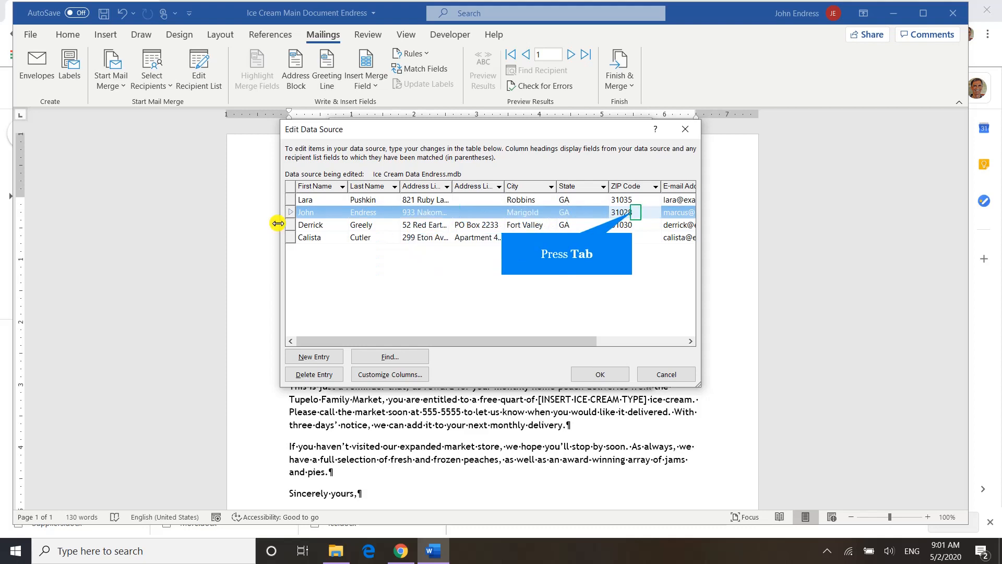
key(Tab)
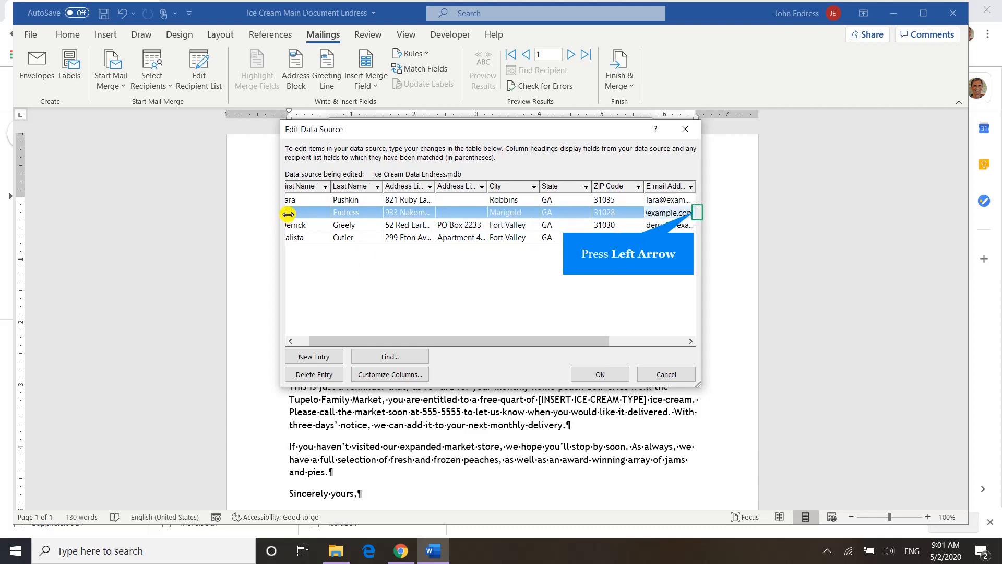
key(Left)
key(Left)
key(Left)
key(Left)
key(Left)
key(Left)
key(Left)
key(Left)
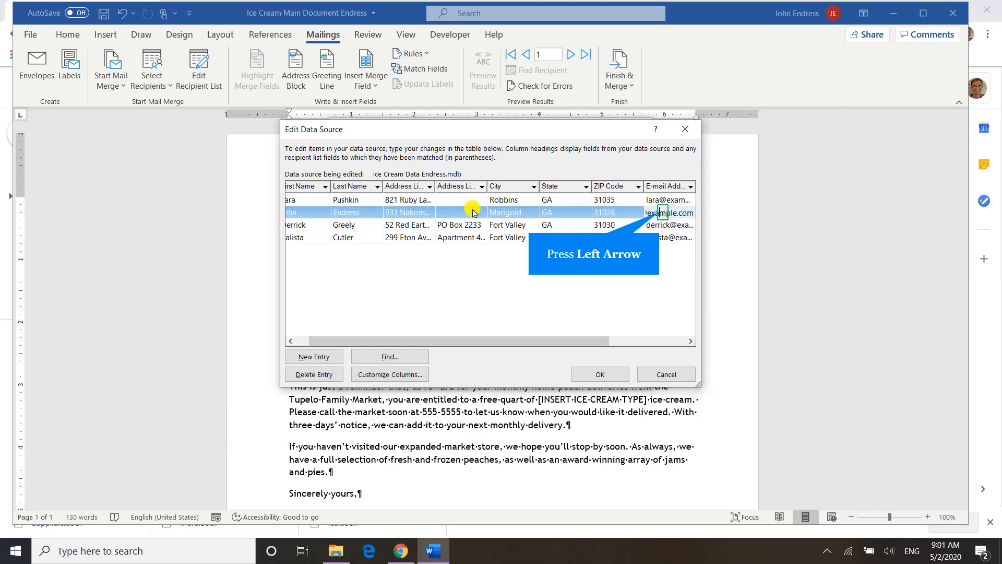
key(Left)
key(Left)
key(Left)
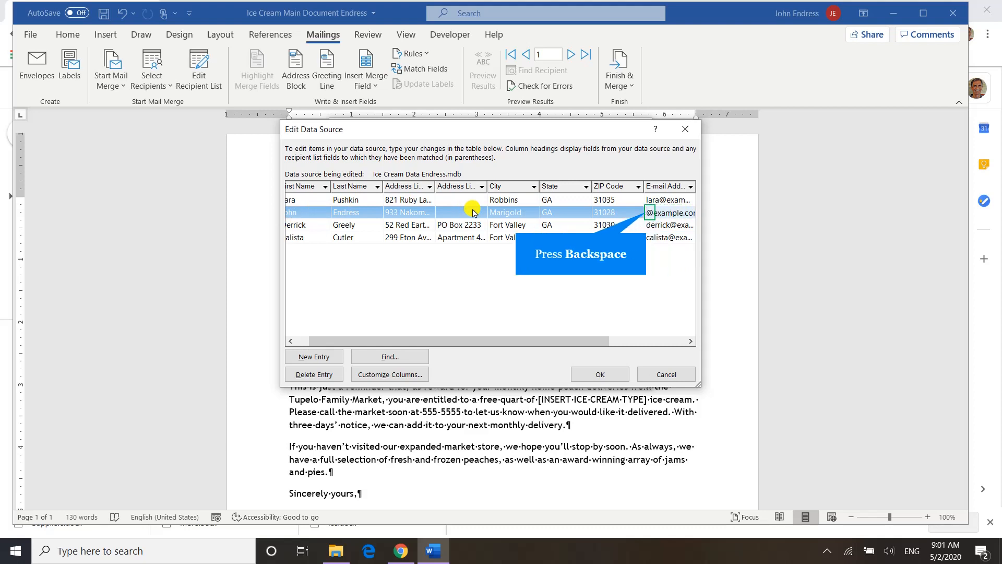
key(BackSpace)
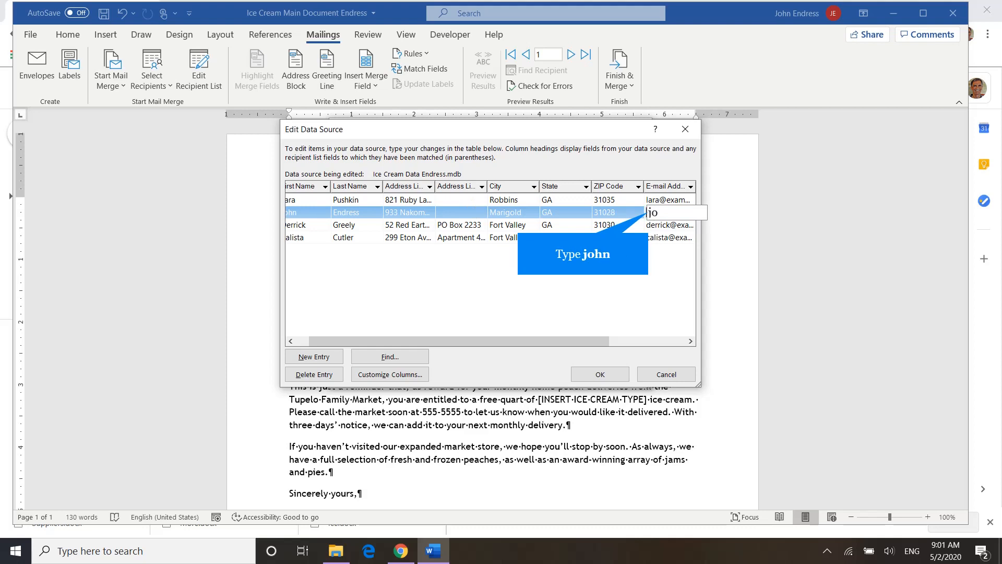
key(Tab)
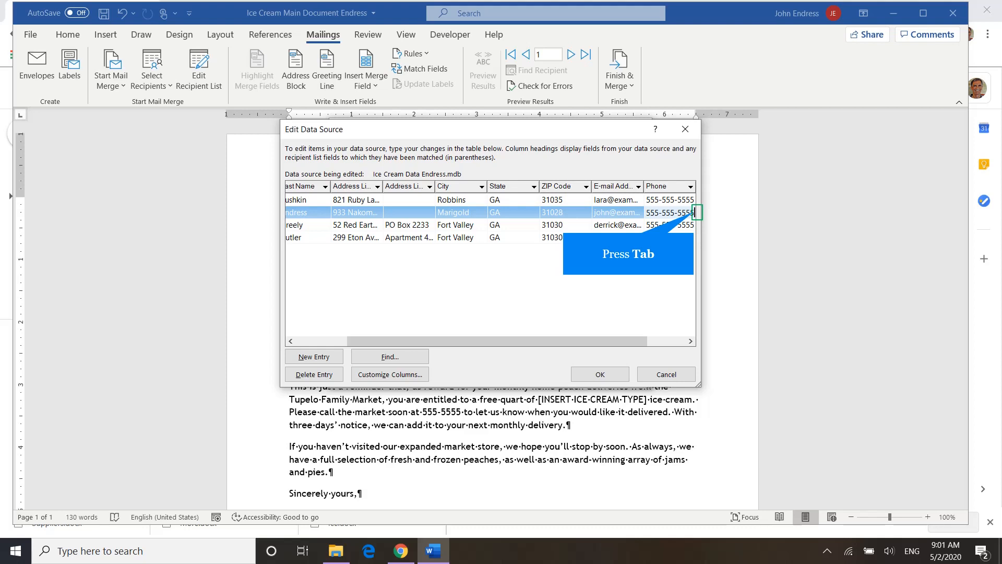
key(Tab)
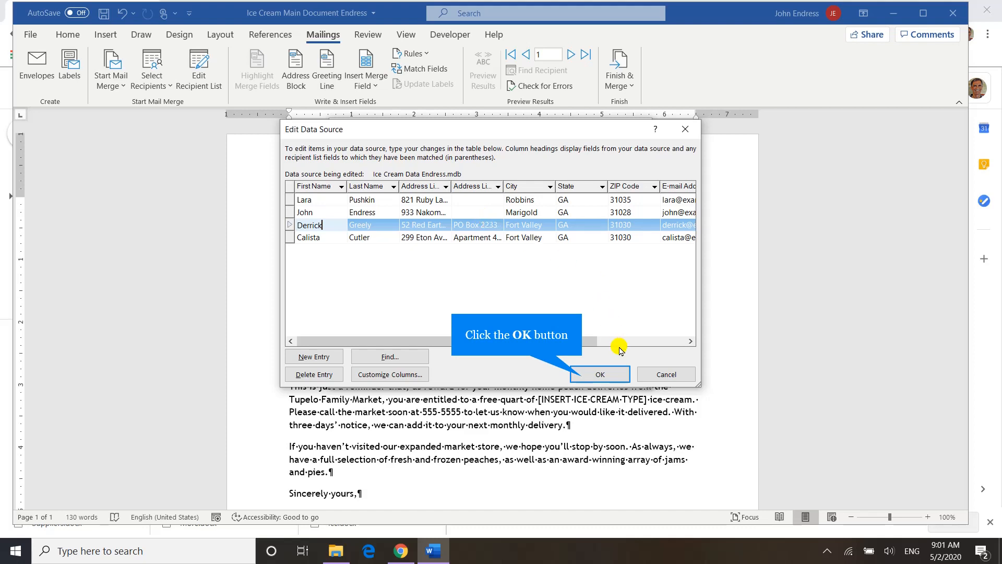
click(580, 375)
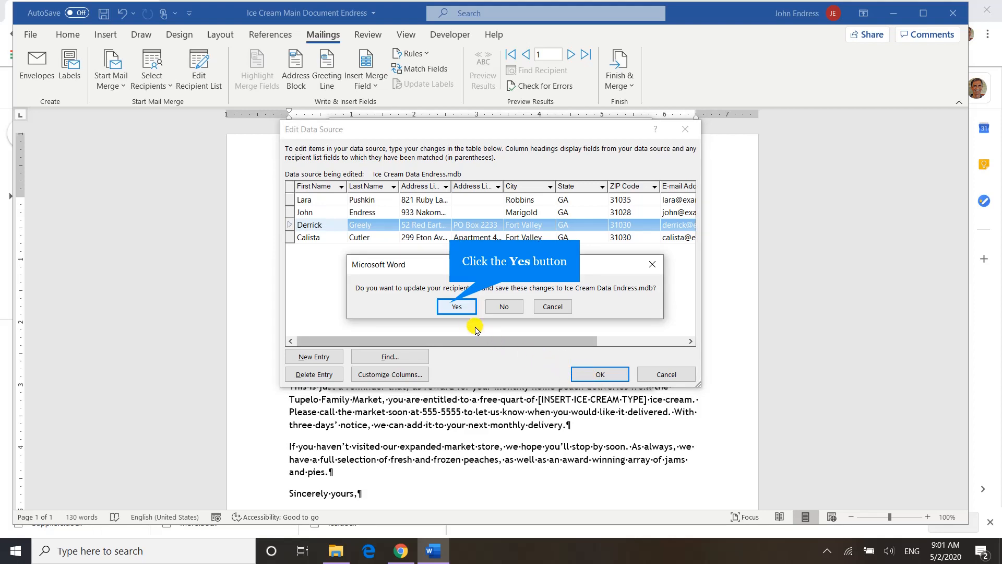
click(453, 307)
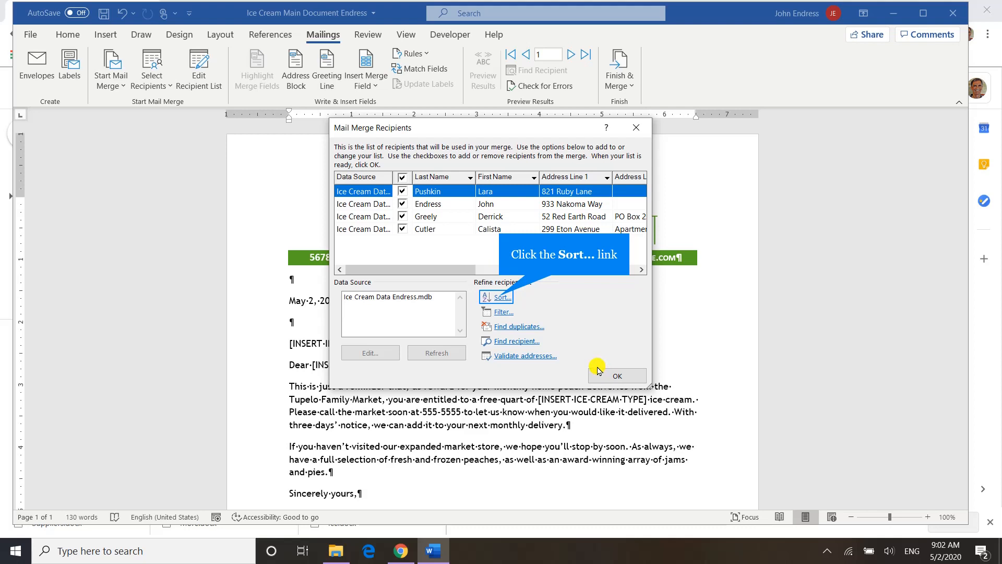
- Sort the mail merge recipients by ZIP Code and then by Last Name, both ascending, and accept the recipient list after checking its order
click(500, 299)
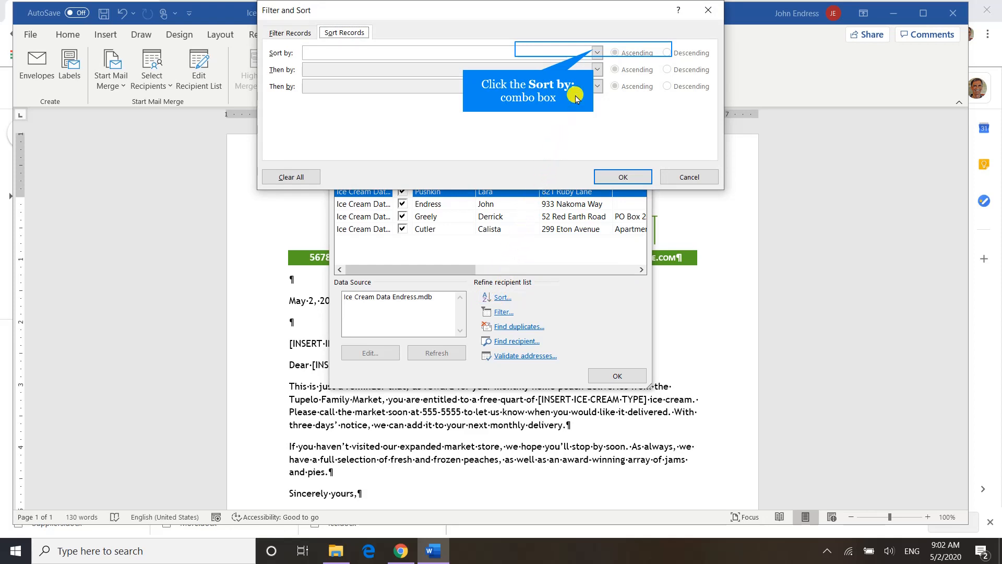
click(593, 55)
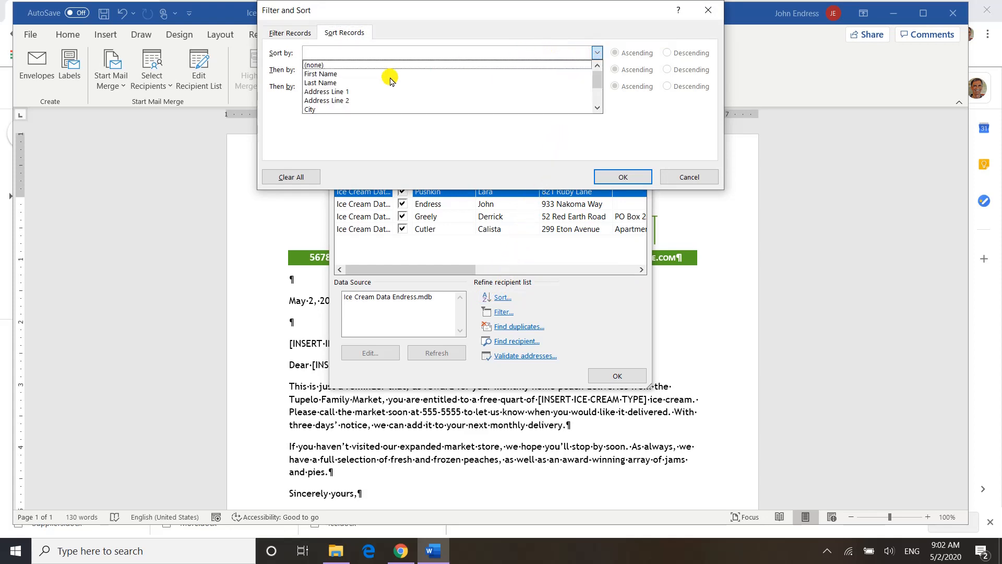
scroll(390, 79, down, 2)
click(334, 109)
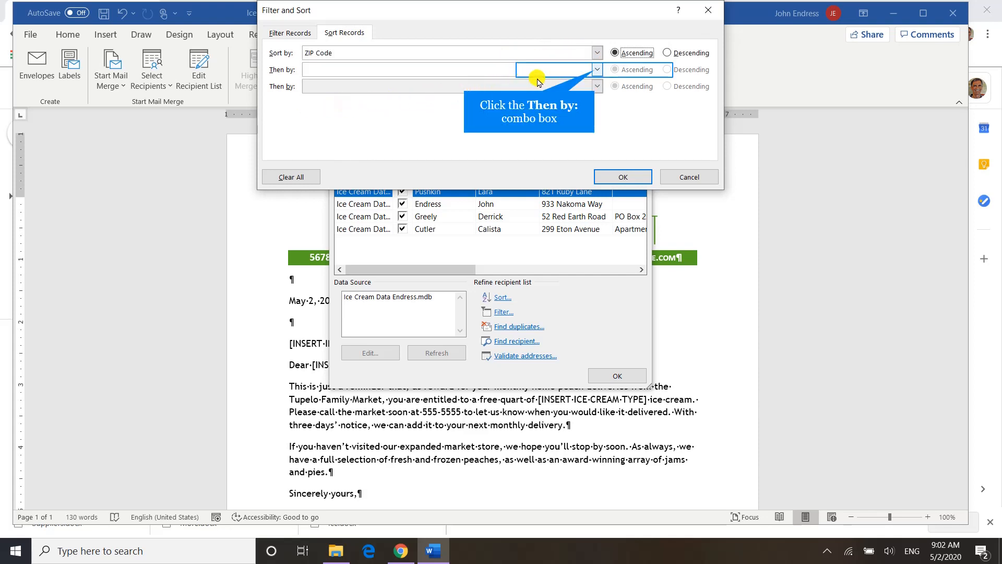
click(594, 71)
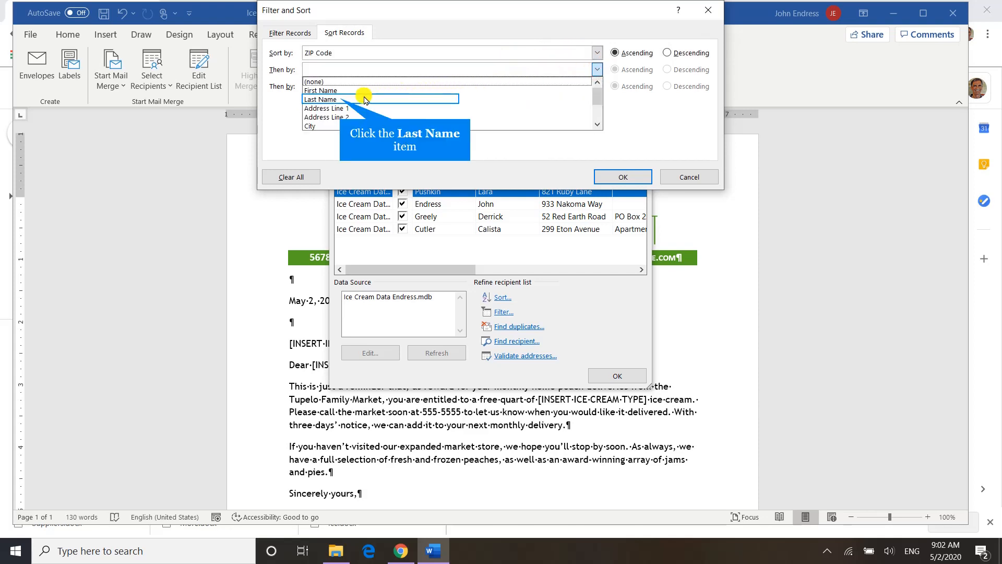
click(340, 100)
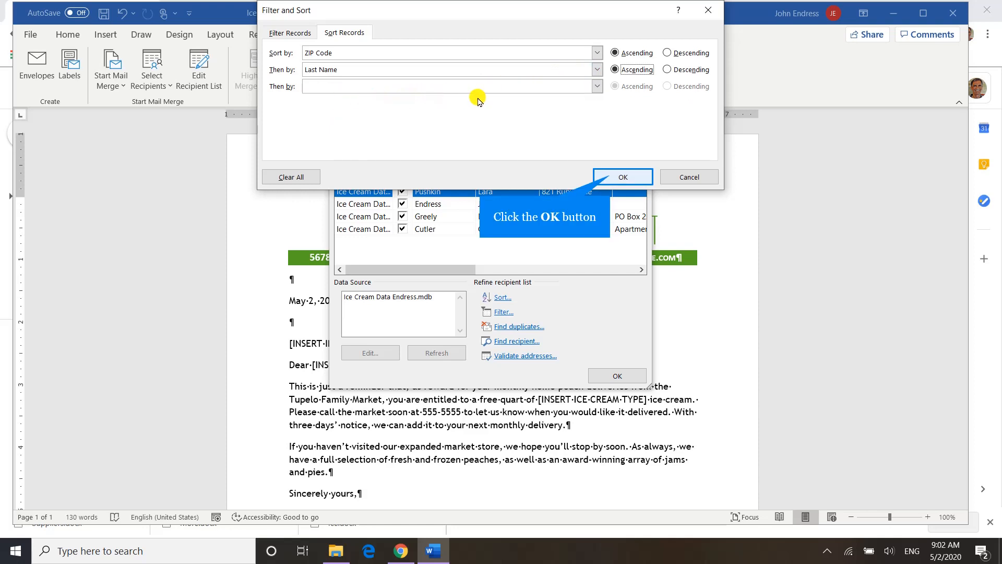
click(612, 178)
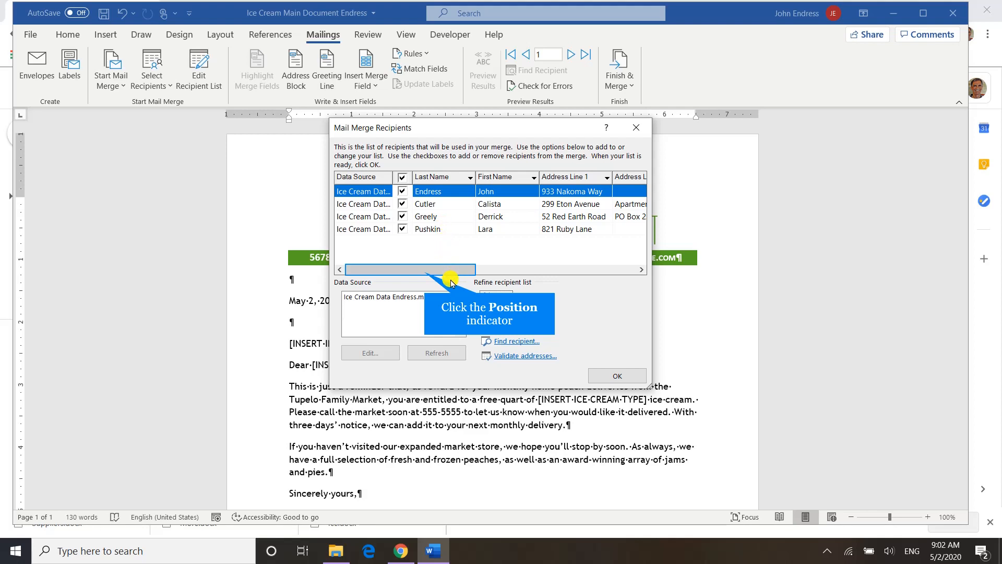
drag(425, 271, 616, 265)
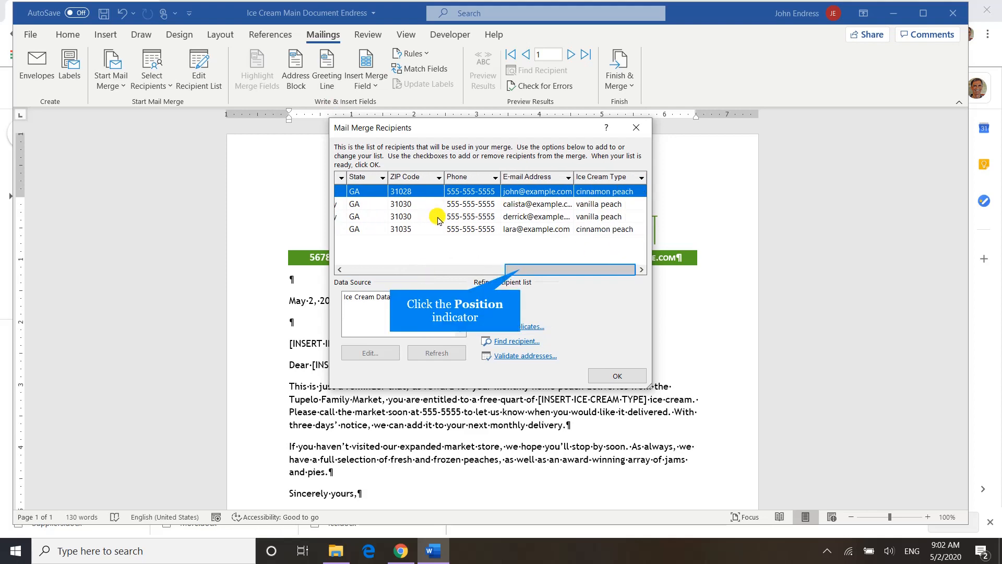
click(521, 271)
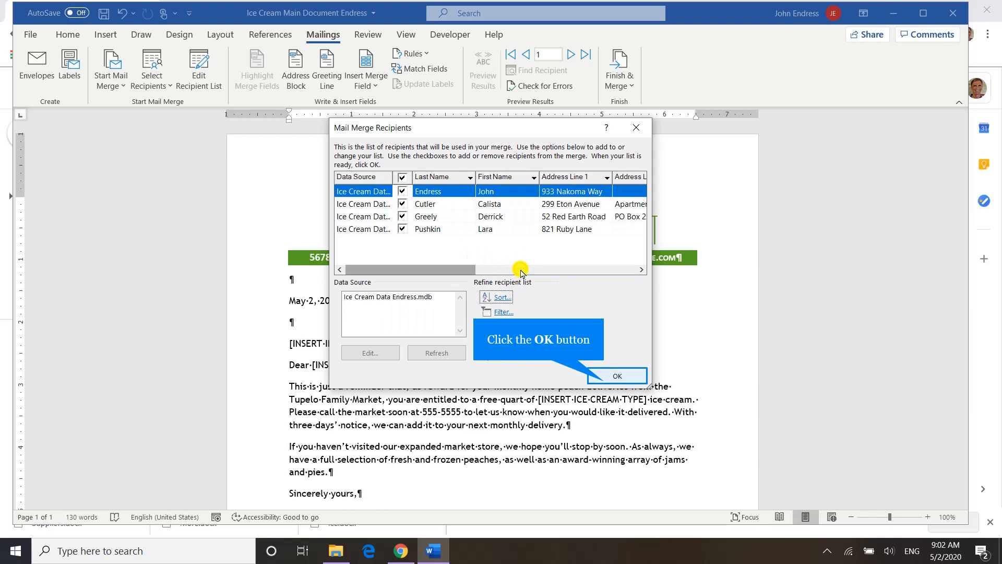
click(603, 378)
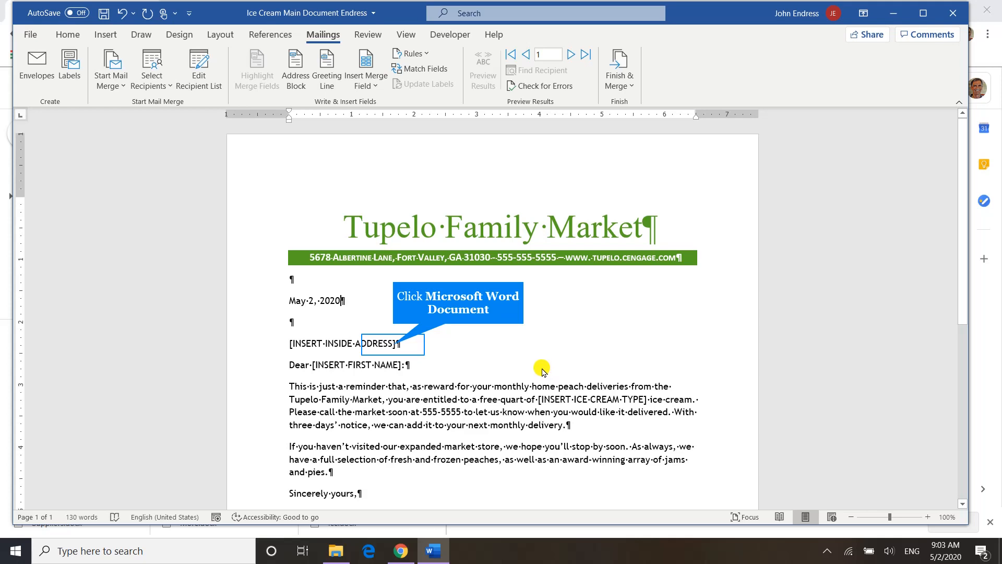
- Delete the placeholder text [INSERT INSIDE ADDRESS] from the letter, keeping its empty line
click(393, 344)
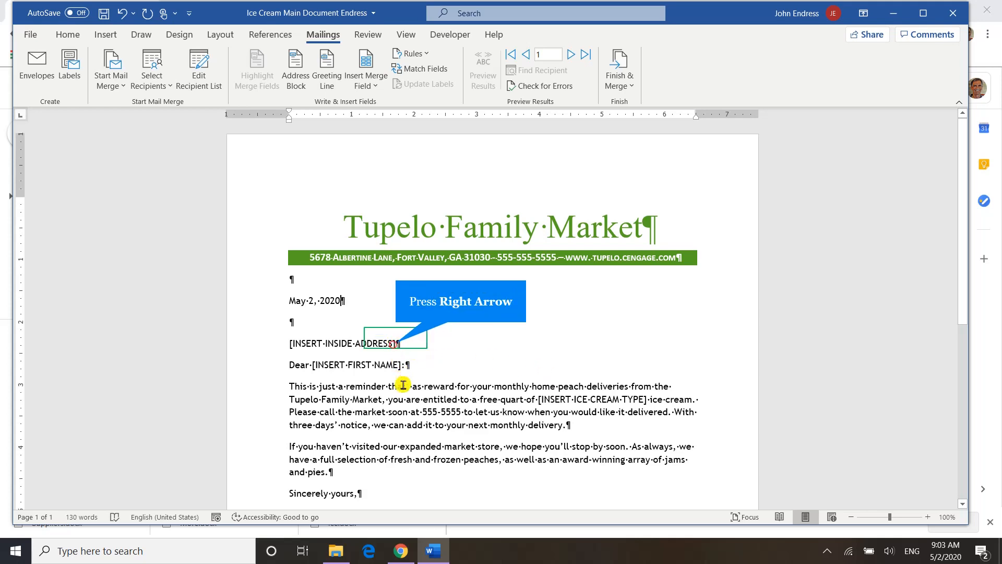
key(Right)
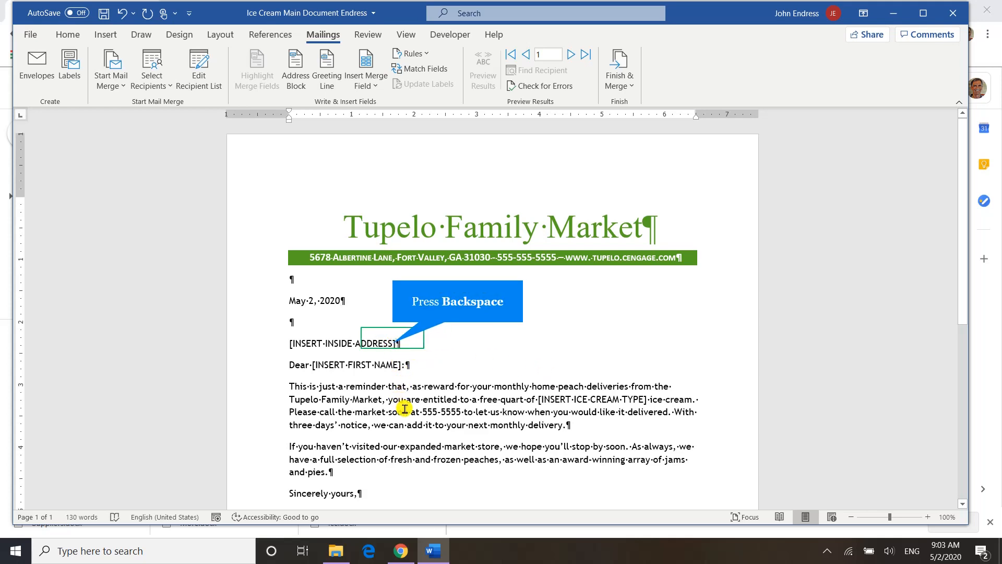
key(BackSpace)
key(BackSpace)
key(BackSpace)
key(BackSpace)
key(BackSpace)
key(BackSpace)
key(BackSpace)
key(BackSpace)
key(BackSpace)
key(BackSpace)
key(BackSpace)
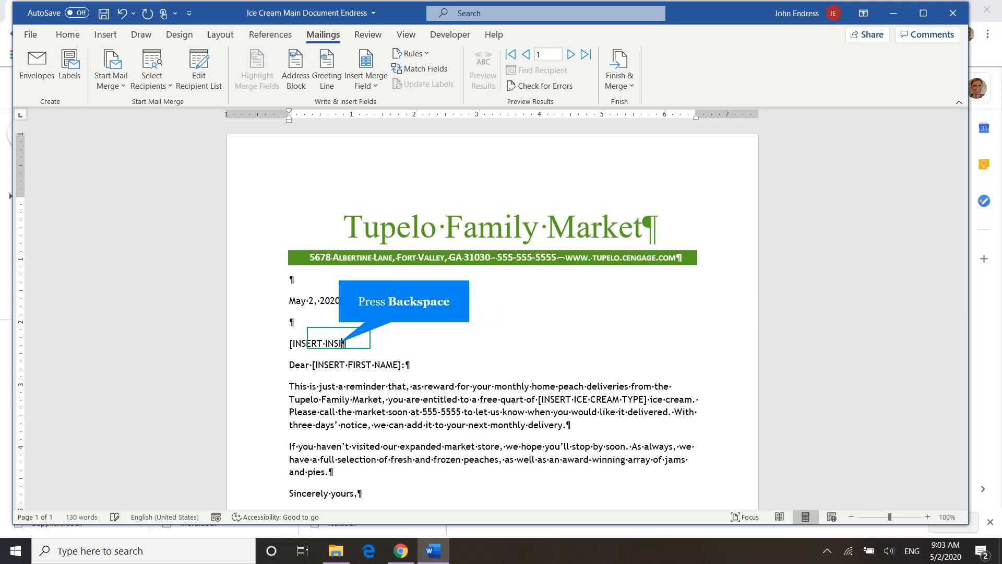
key(BackSpace)
key(BackSpace)
key(BackSpace)
key(BackSpace)
key(BackSpace)
key(BackSpace)
key(BackSpace)
key(BackSpace)
key(BackSpace)
key(BackSpace)
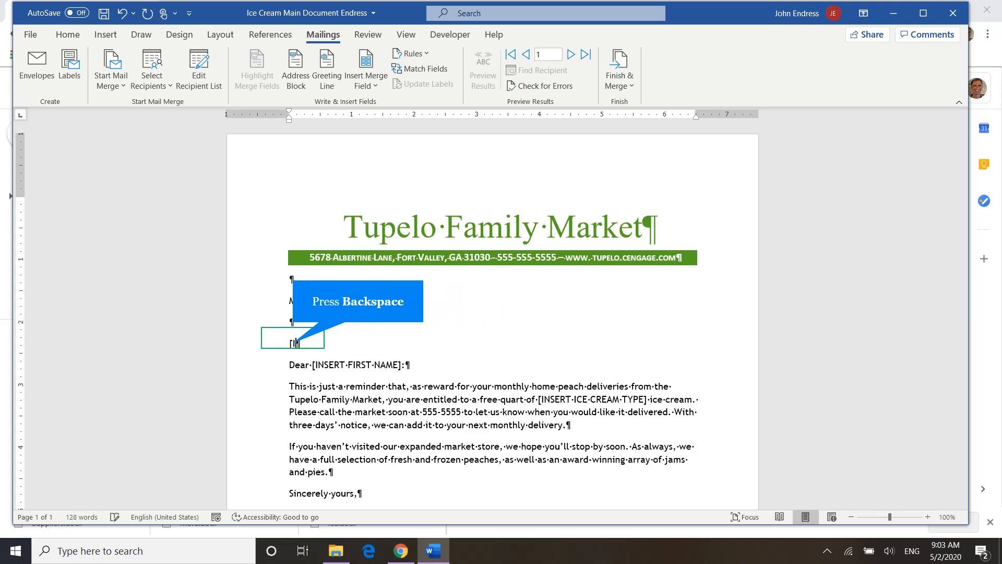
key(BackSpace)
key(BackSpace)
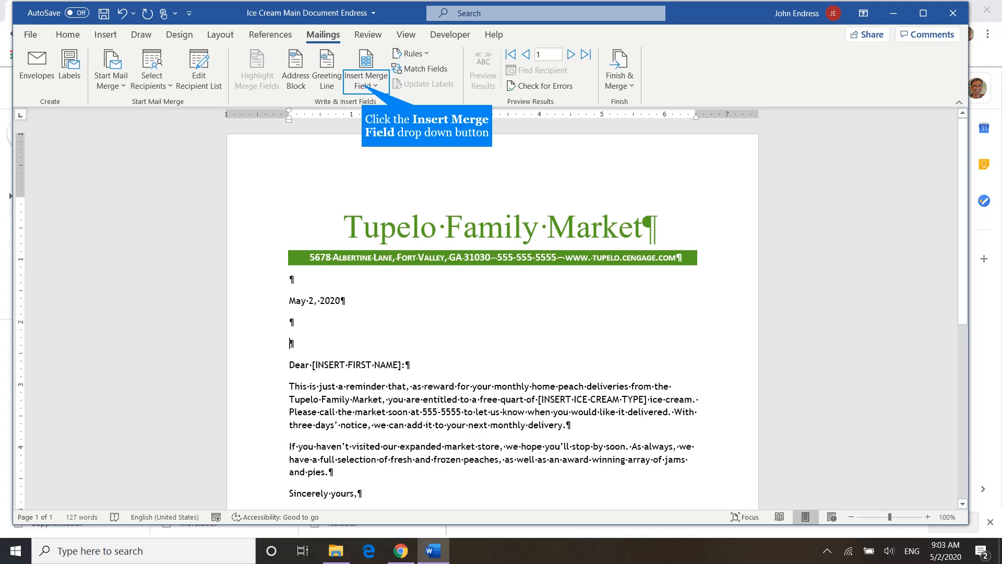
- Insert the First_Name and Last_Name merge fields, separated by a space, on the empty inside address line and start a new line below
click(364, 85)
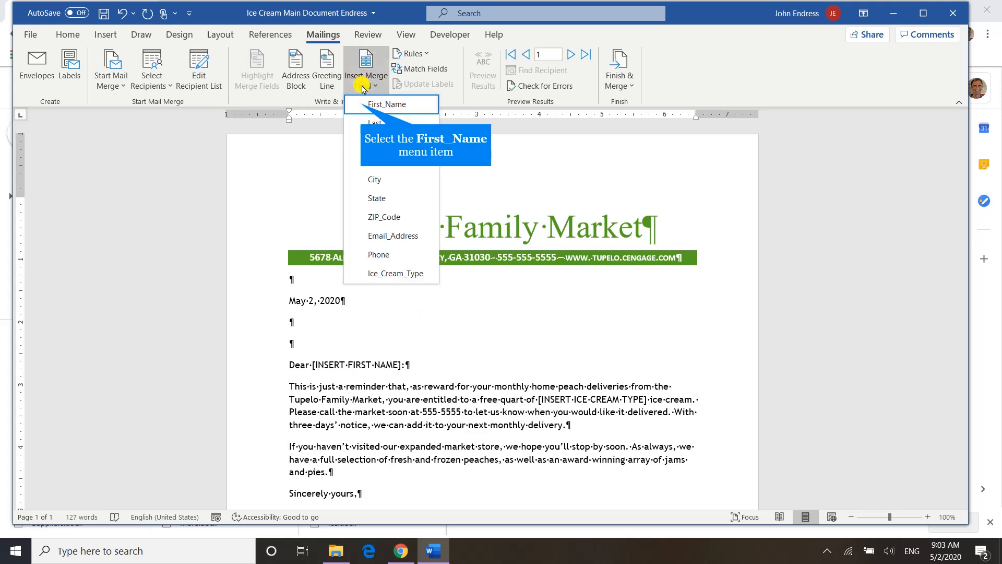
click(361, 105)
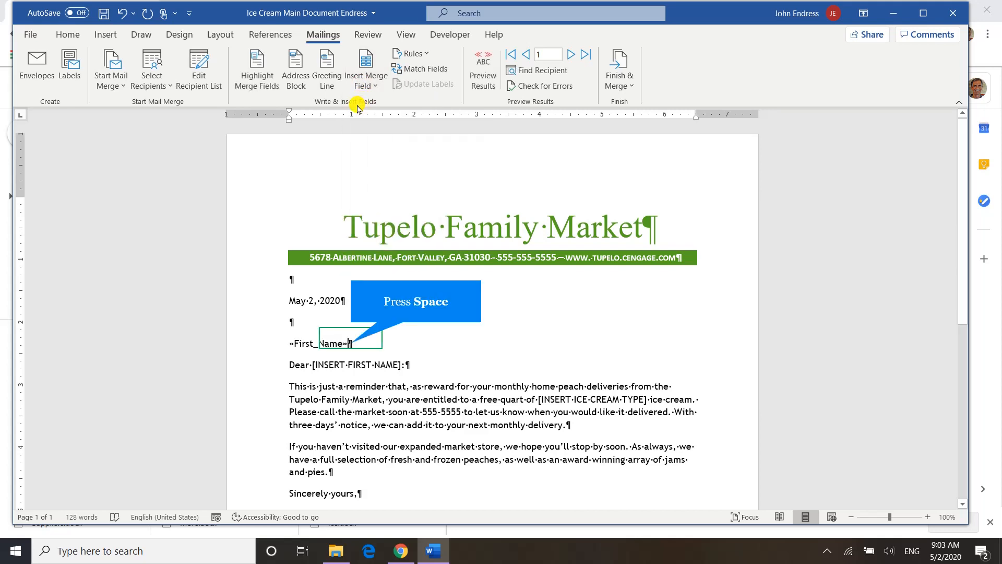
click(361, 68)
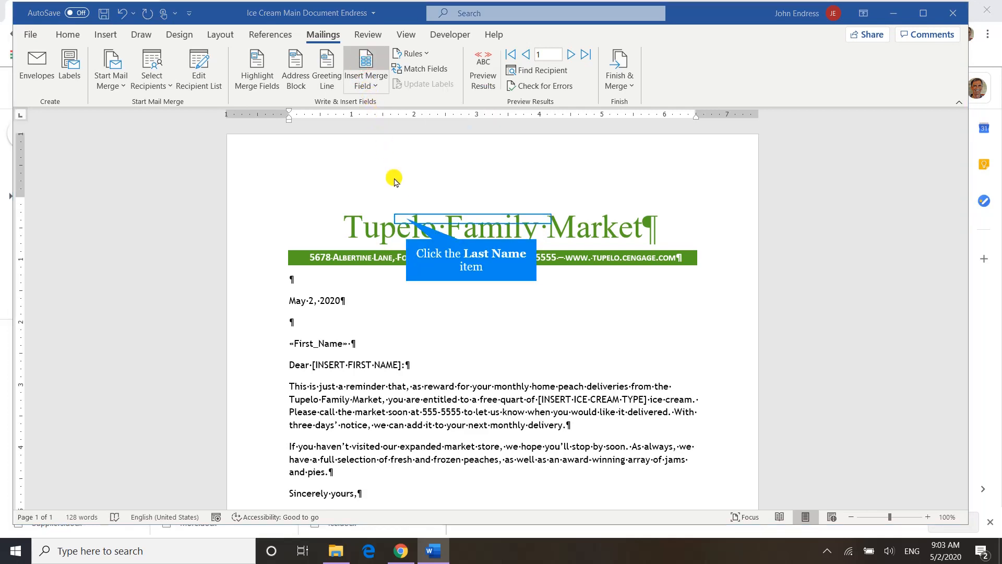
click(405, 217)
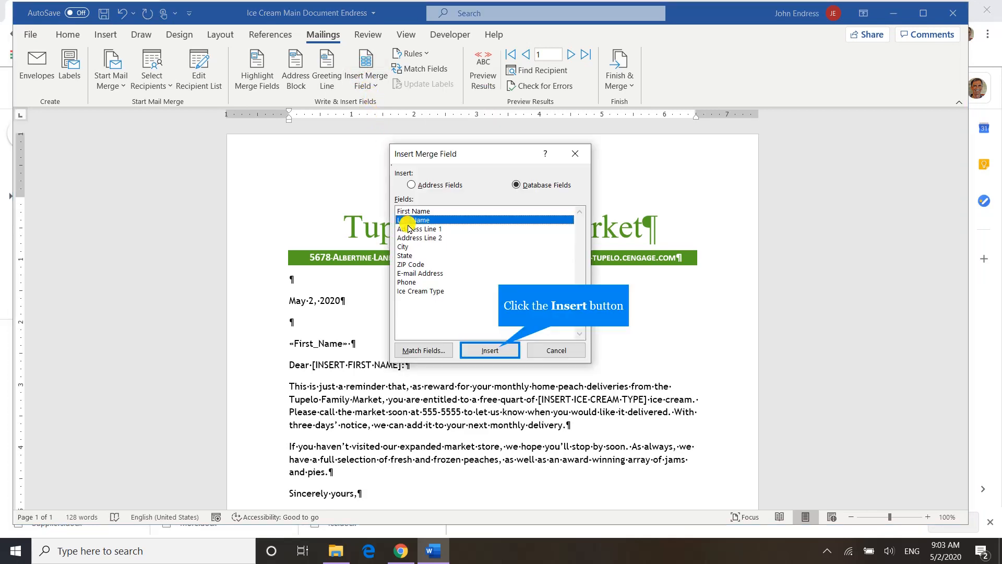
click(499, 351)
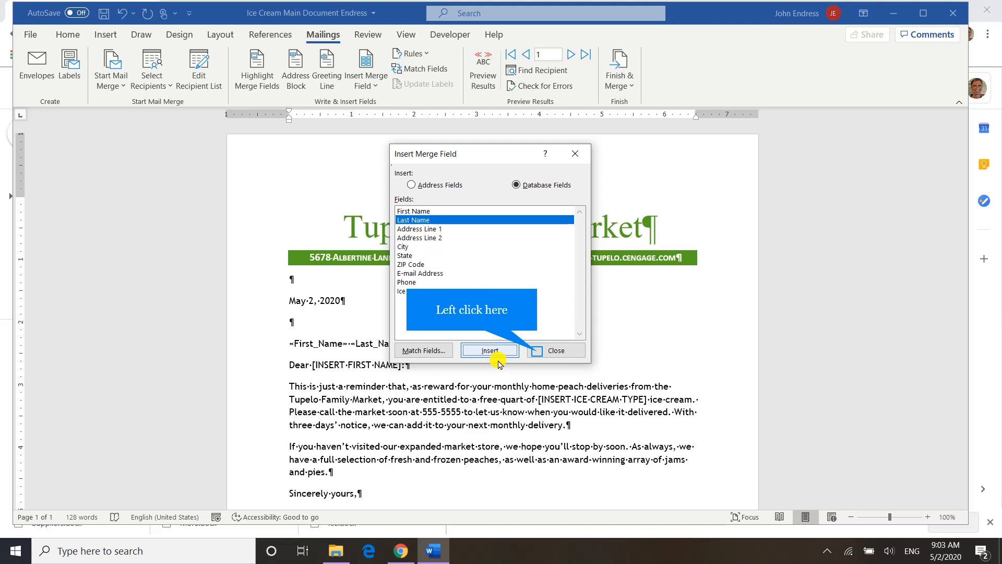
click(536, 351)
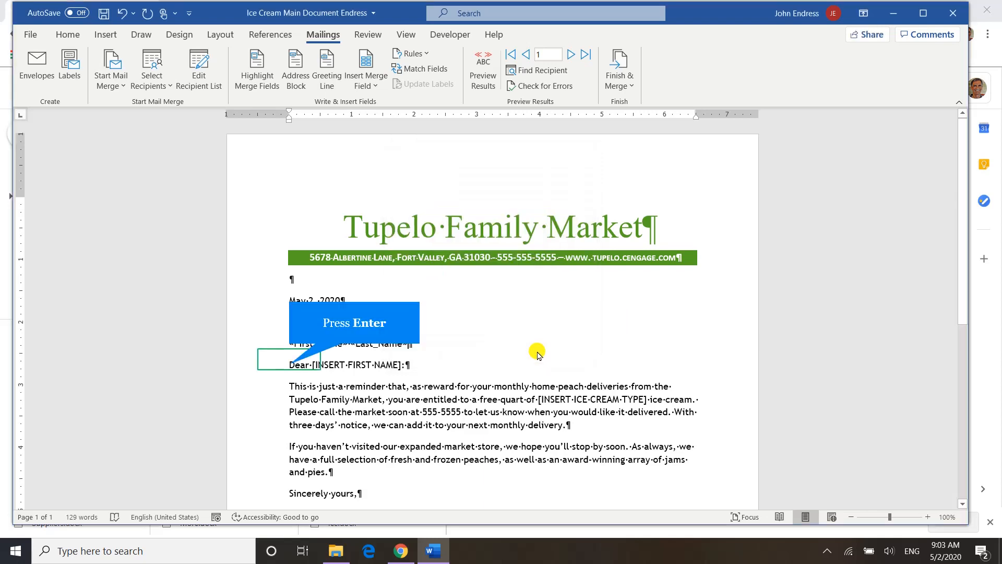
key(Return)
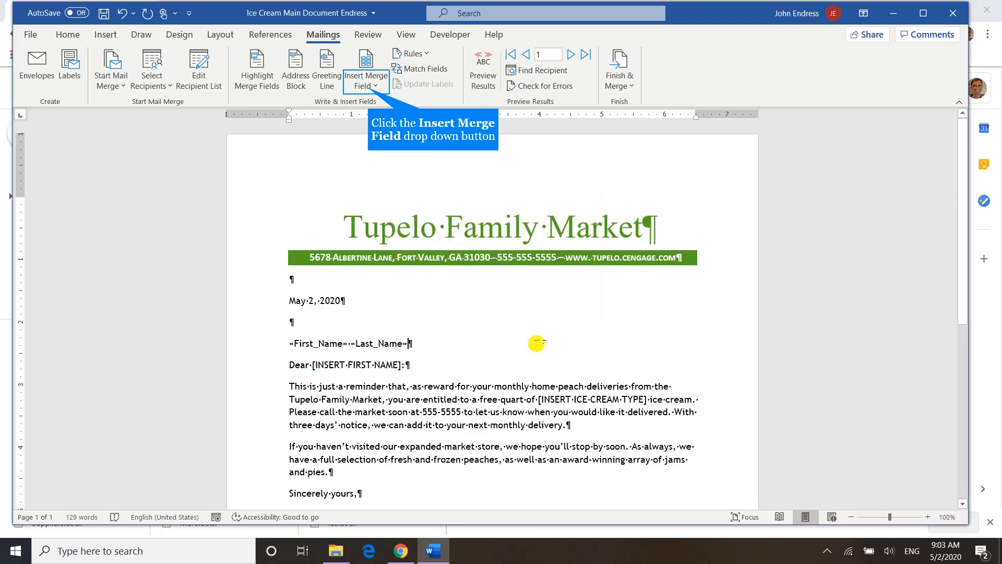
- Insert the Address_Line_1 and Address_Line_2 merge fields on separate lines below the name, and start a new line beneath them
click(368, 91)
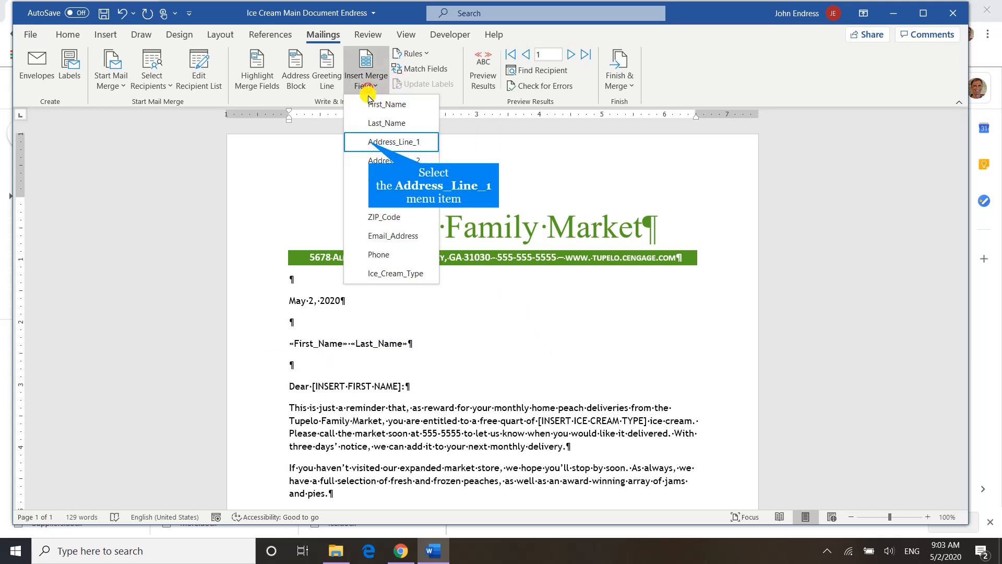
click(365, 138)
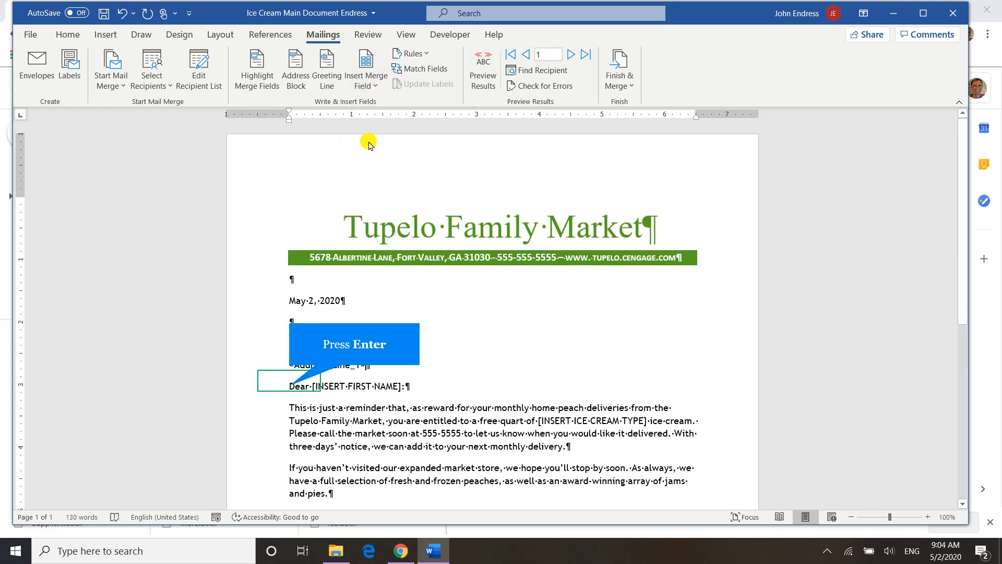
key(Return)
click(365, 86)
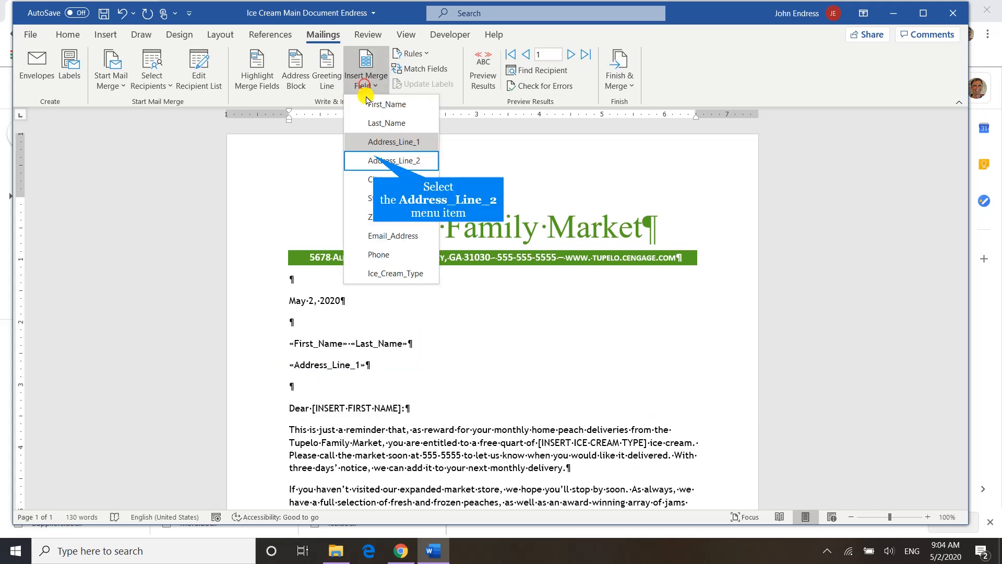
click(373, 159)
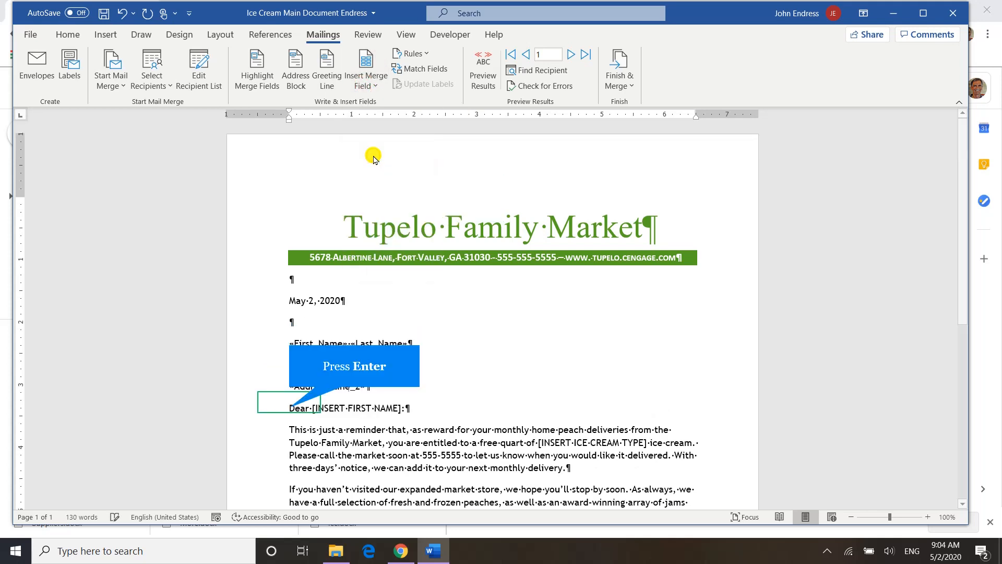
key(Return)
- Insert the City, State and ZIP_Code merge fields on the last address line, with a comma and space after City and a space after State
click(367, 83)
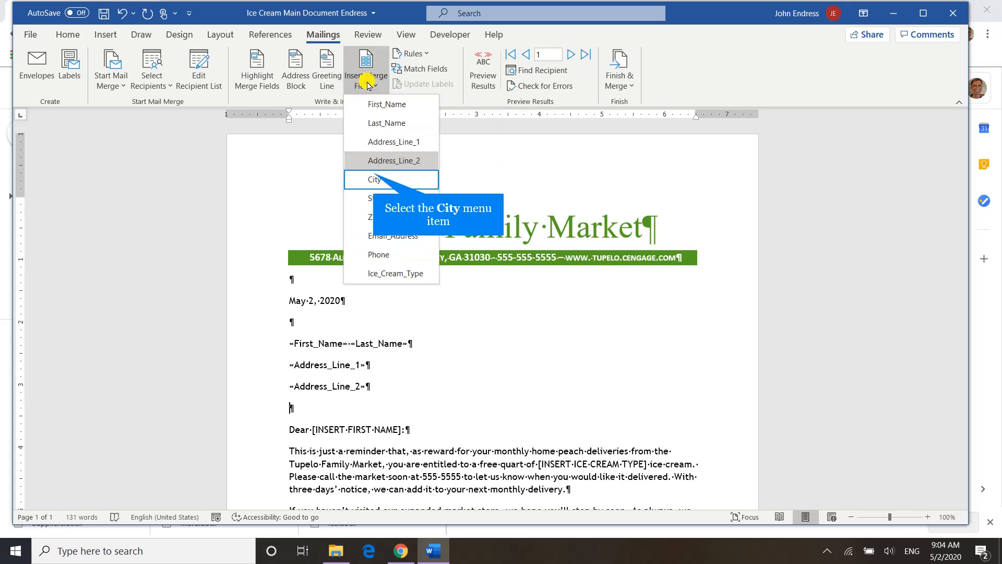
click(374, 177)
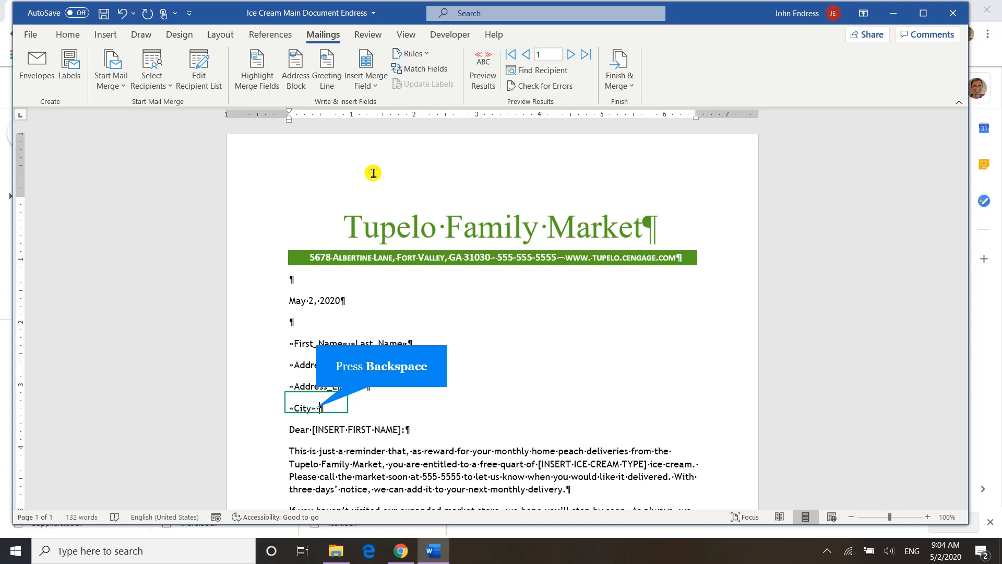
key(BackSpace)
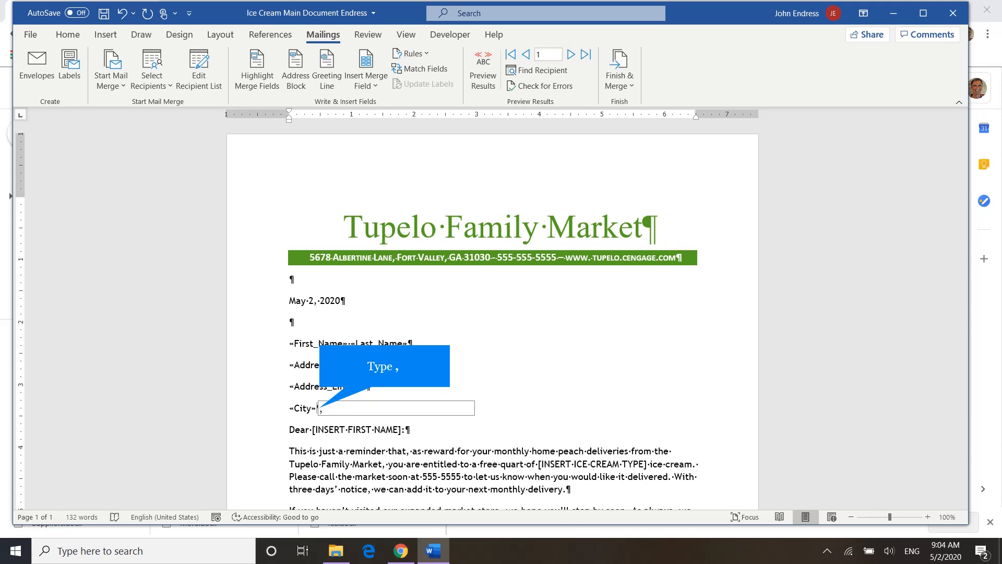
text(,)
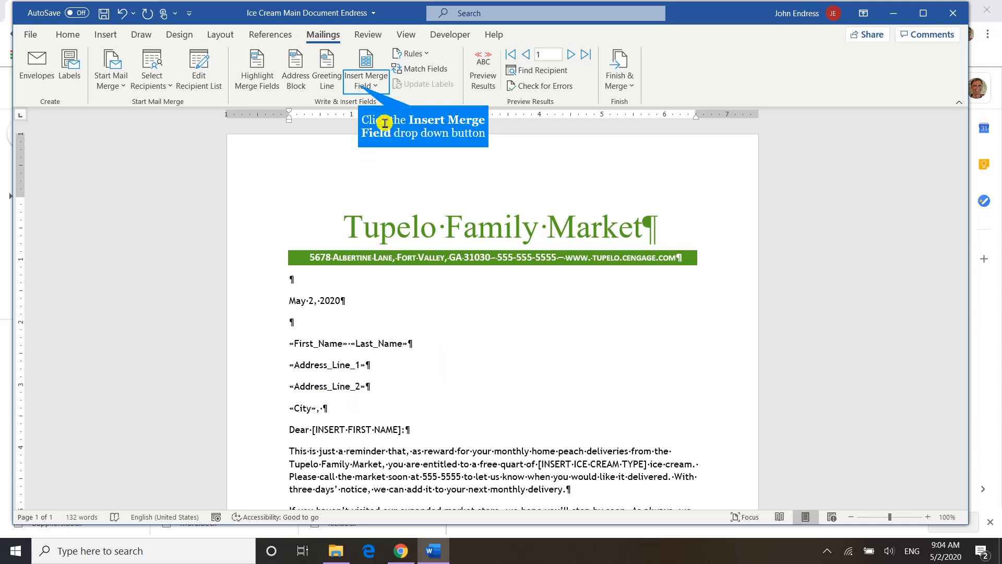
click(362, 85)
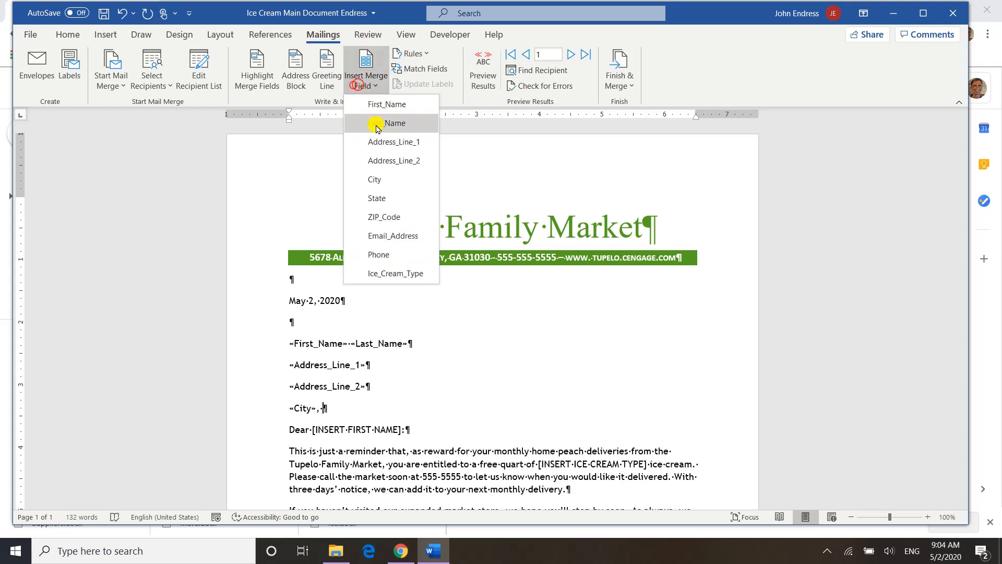
click(378, 199)
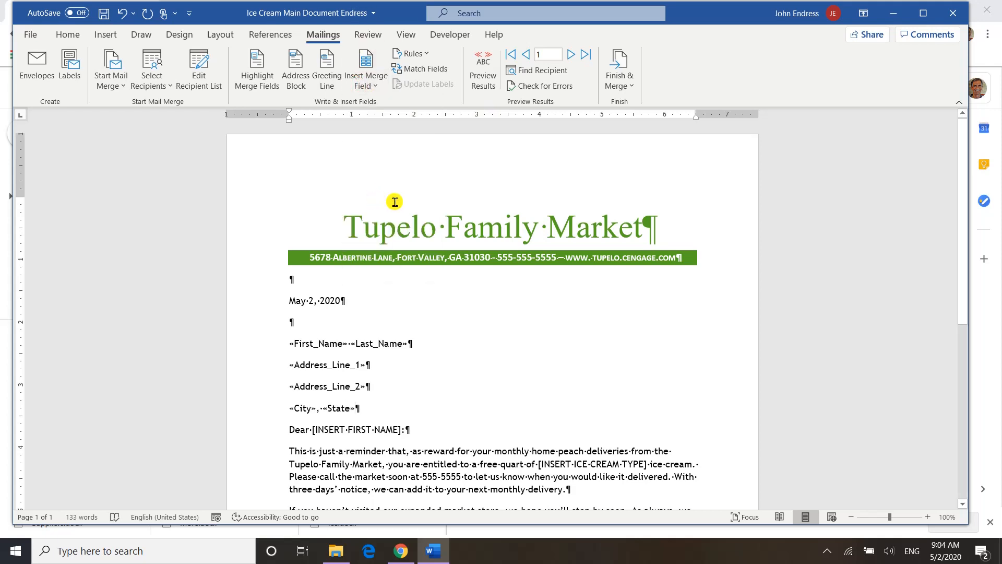
click(361, 86)
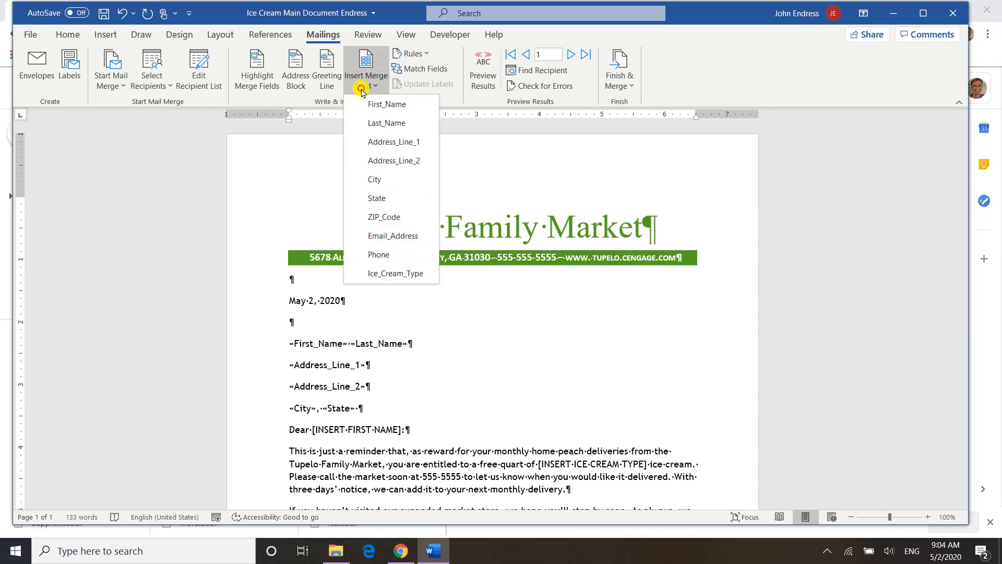
click(386, 219)
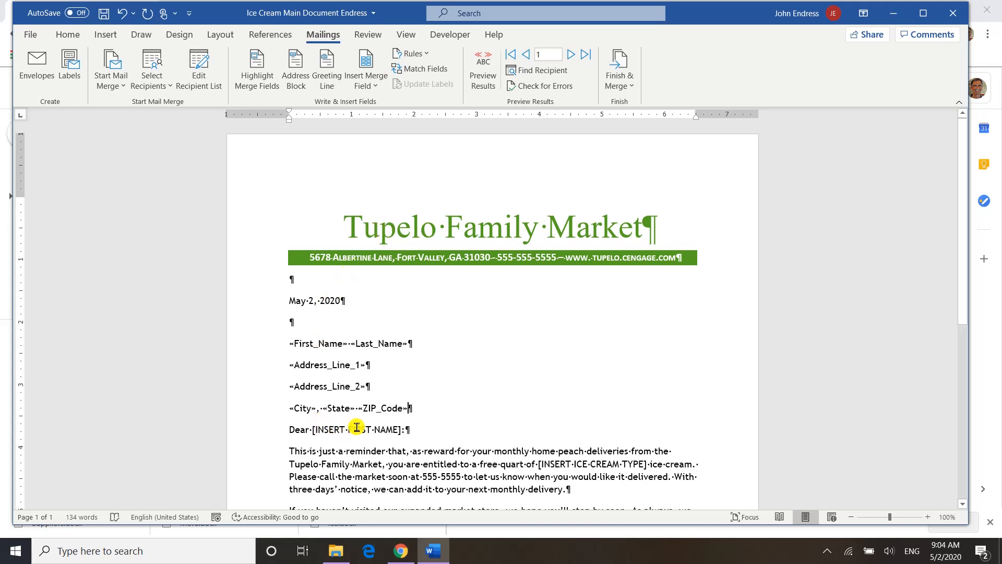
- Replace the placeholder [INSERT FIRST NAME] in the greeting with the First_Name merge field, ending the line with a colon
click(397, 430)
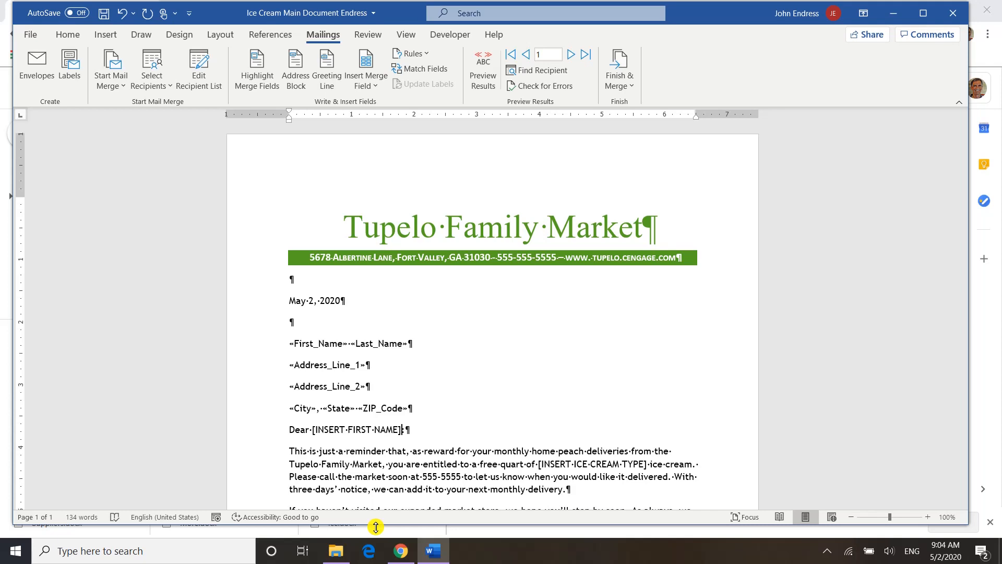
key(BackSpace)
key(BackSpace)
key(BackSpace)
key(BackSpace)
key(BackSpace)
key(BackSpace)
key(BackSpace)
key(BackSpace)
key(BackSpace)
key(BackSpace)
key(BackSpace)
key(BackSpace)
key(BackSpace)
key(BackSpace)
key(BackSpace)
key(BackSpace)
key(BackSpace)
key(BackSpace)
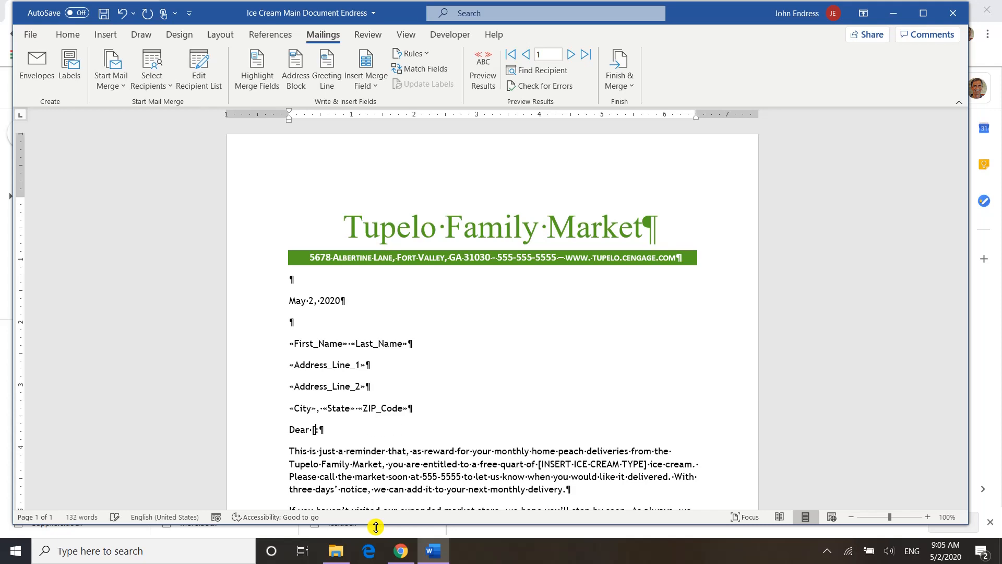
key(BackSpace)
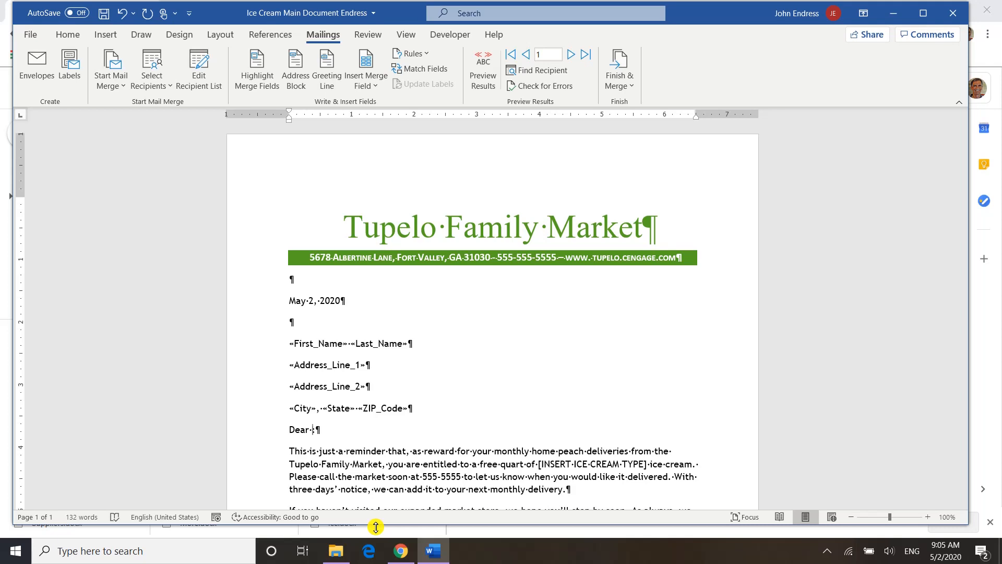
click(373, 89)
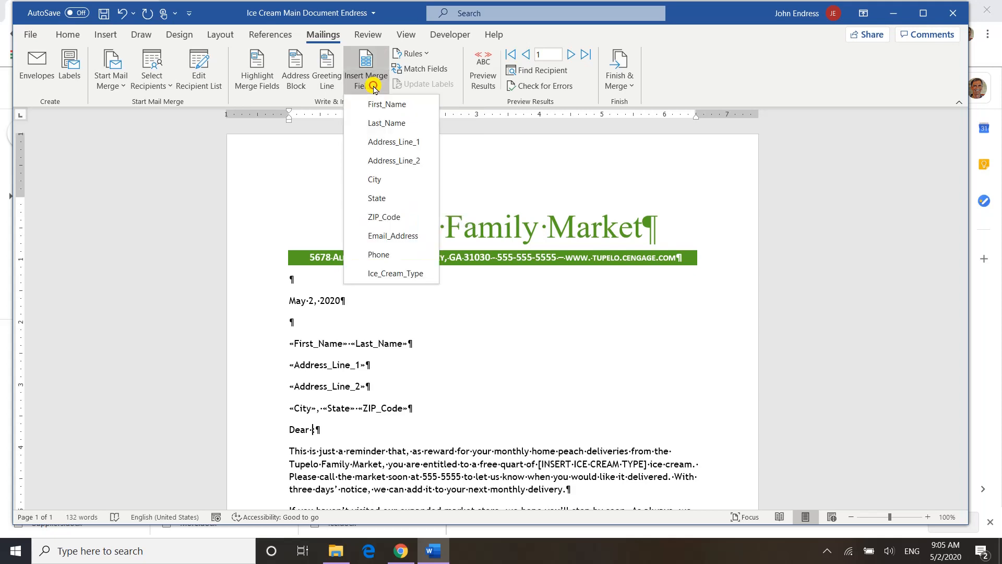
click(378, 105)
text(:)
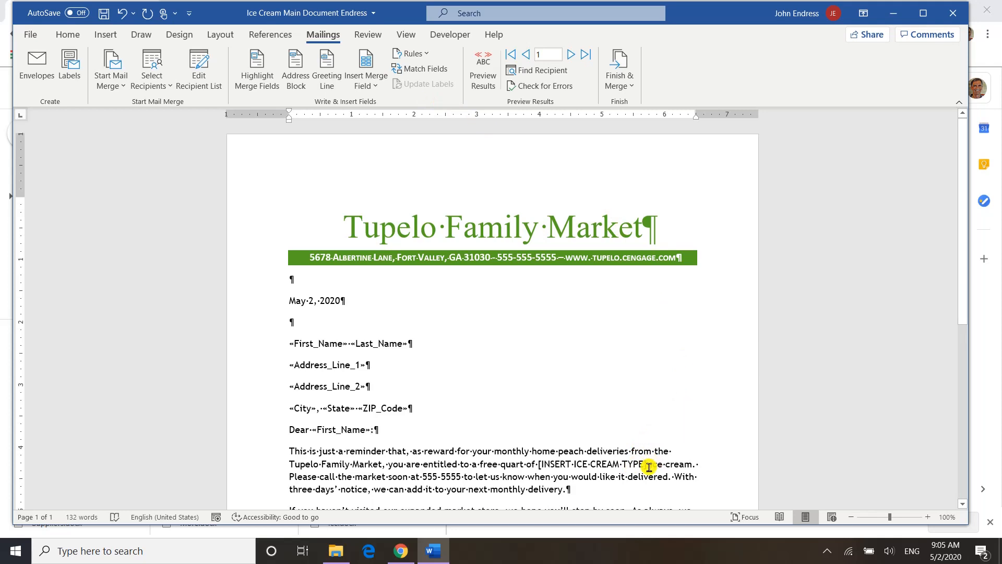
- Replace the placeholder [INSERT ICE CREAM TYPE] in the first body paragraph with the Ice_Cream_Type merge field, and save the document
click(648, 465)
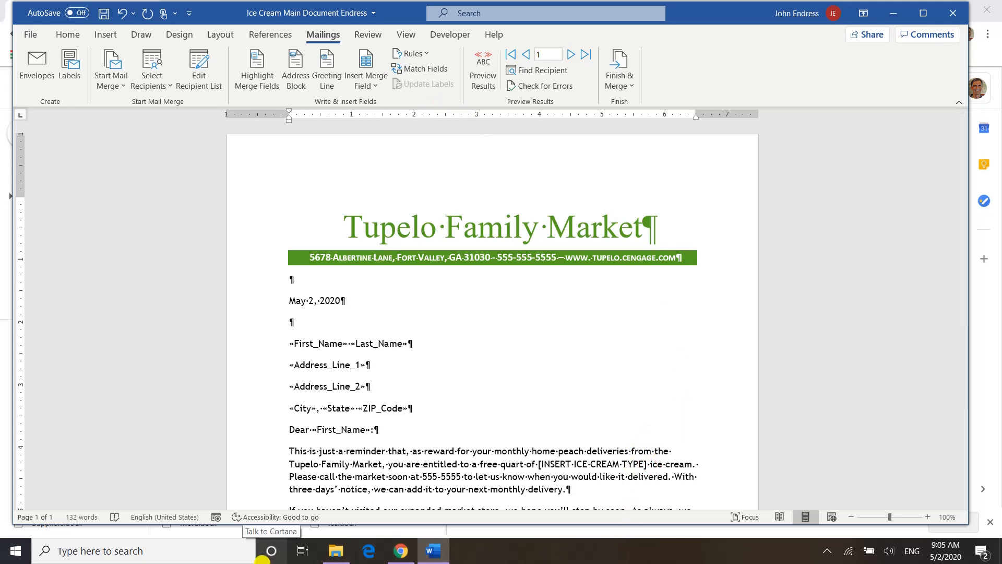
key(BackSpace)
key(BackSpace)
key(BackSpace)
key(BackSpace)
key(BackSpace)
key(BackSpace)
key(BackSpace)
key(BackSpace)
key(BackSpace)
key(BackSpace)
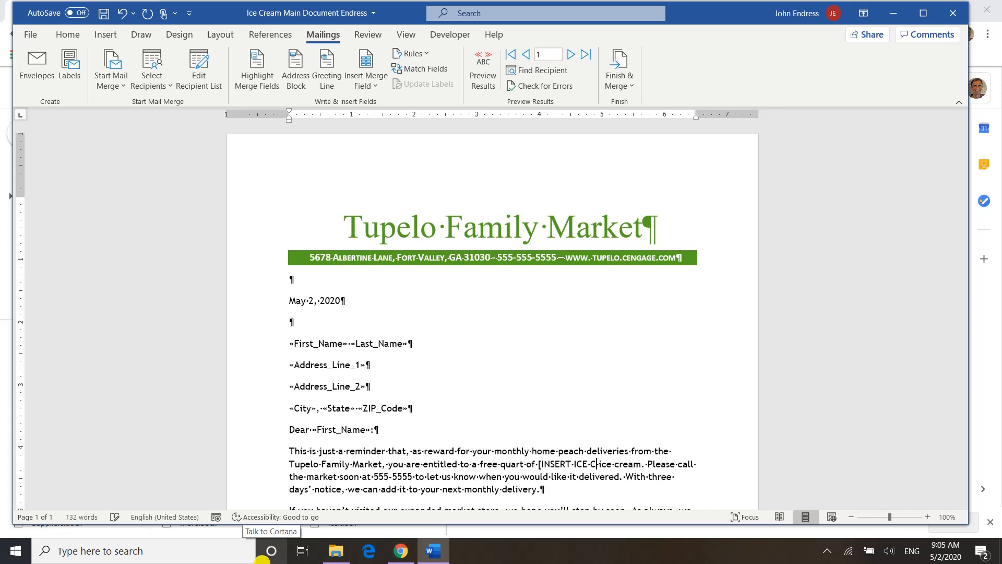
key(BackSpace)
key(BackSpace)
key(BackSpace)
key(BackSpace)
key(BackSpace)
key(BackSpace)
key(BackSpace)
key(BackSpace)
key(BackSpace)
key(BackSpace)
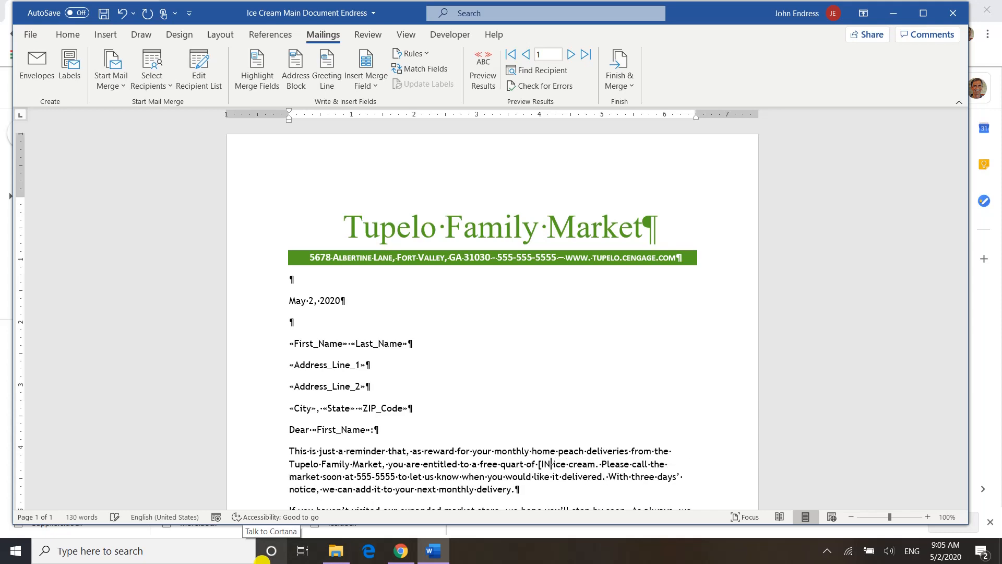
key(BackSpace)
key(BackSpace)
key(BackSpace)
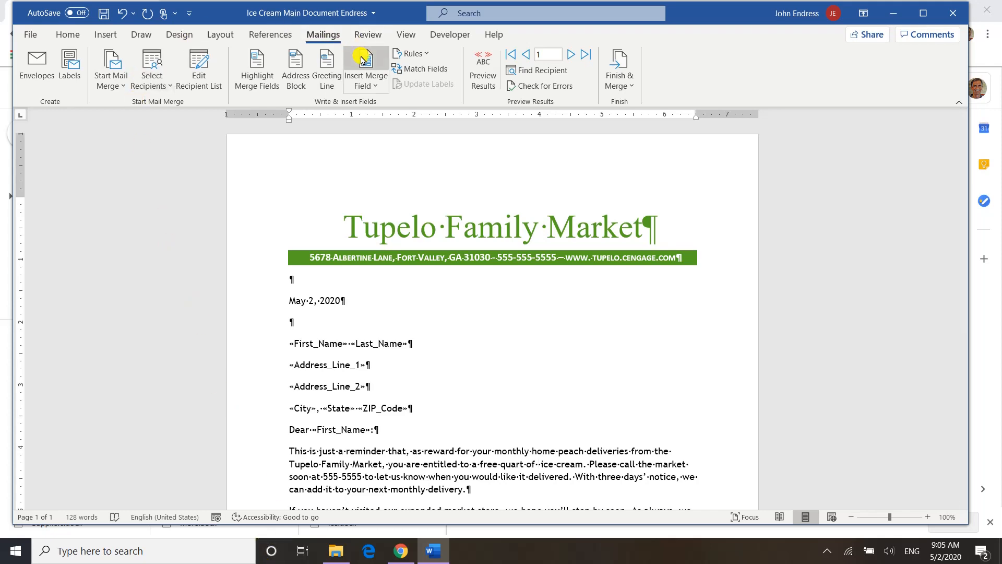
click(369, 83)
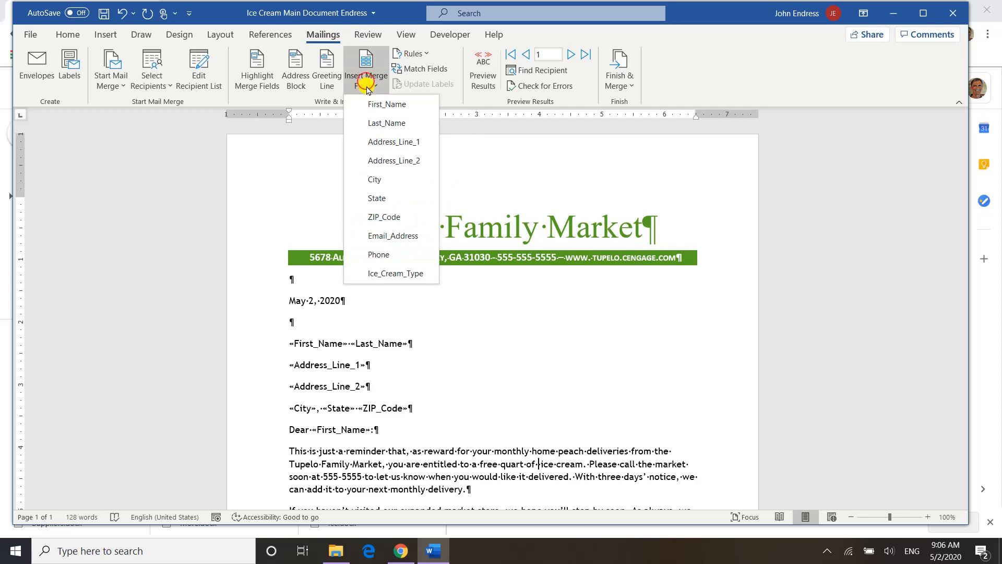
click(383, 273)
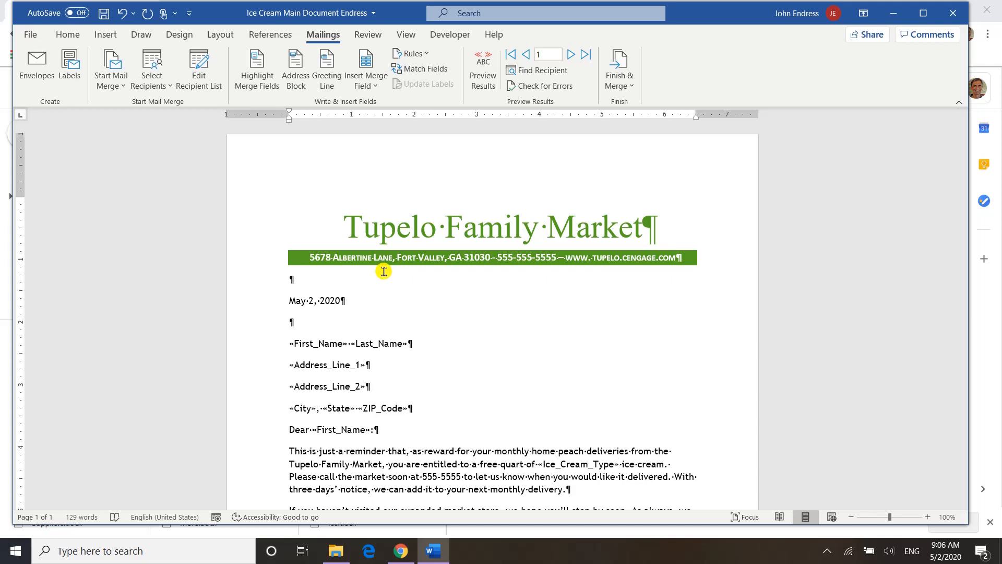
click(33, 34)
click(45, 182)
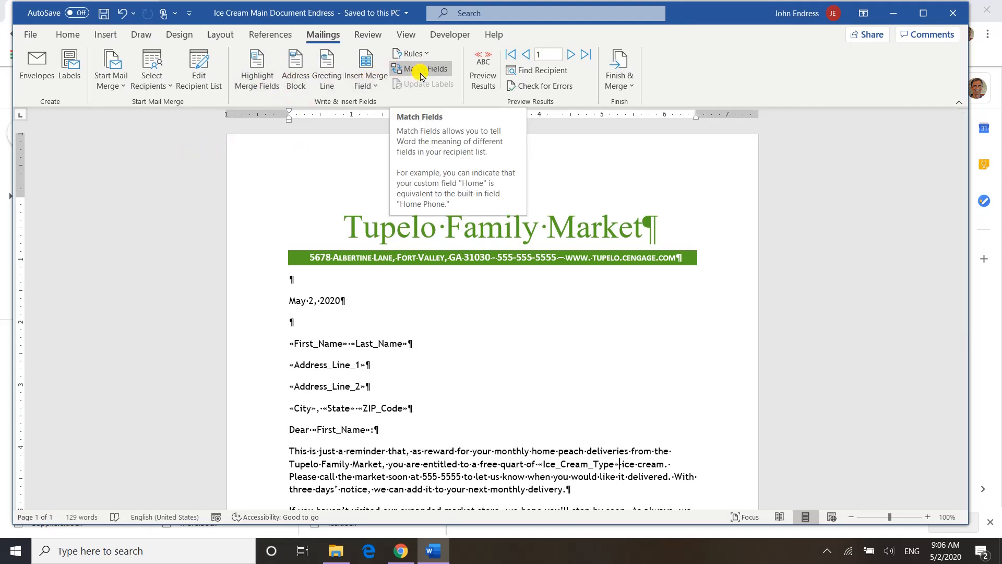
- Preview the merged letter, going through the records up to the fourth recipient and back to the first
click(481, 63)
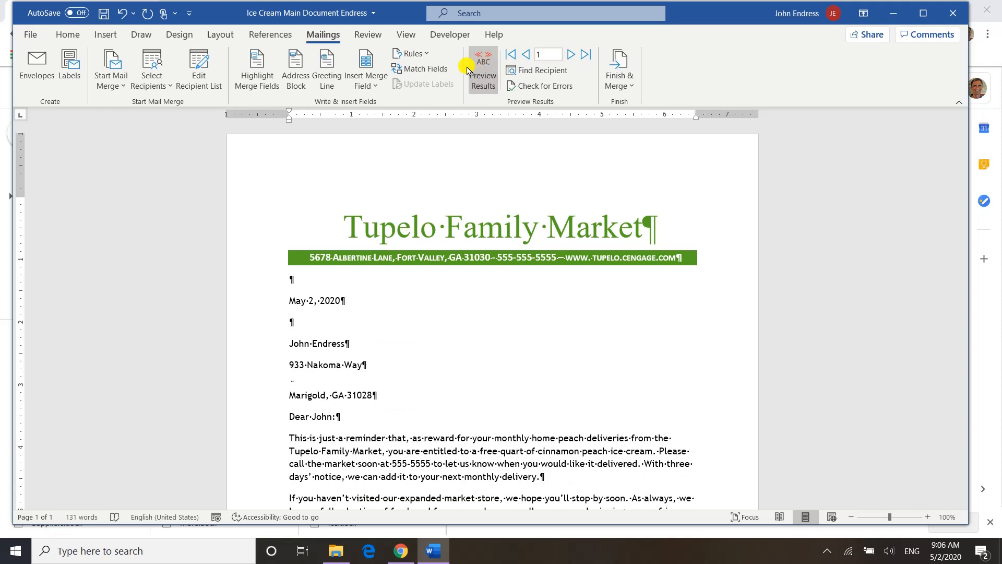
click(569, 55)
click(569, 55)
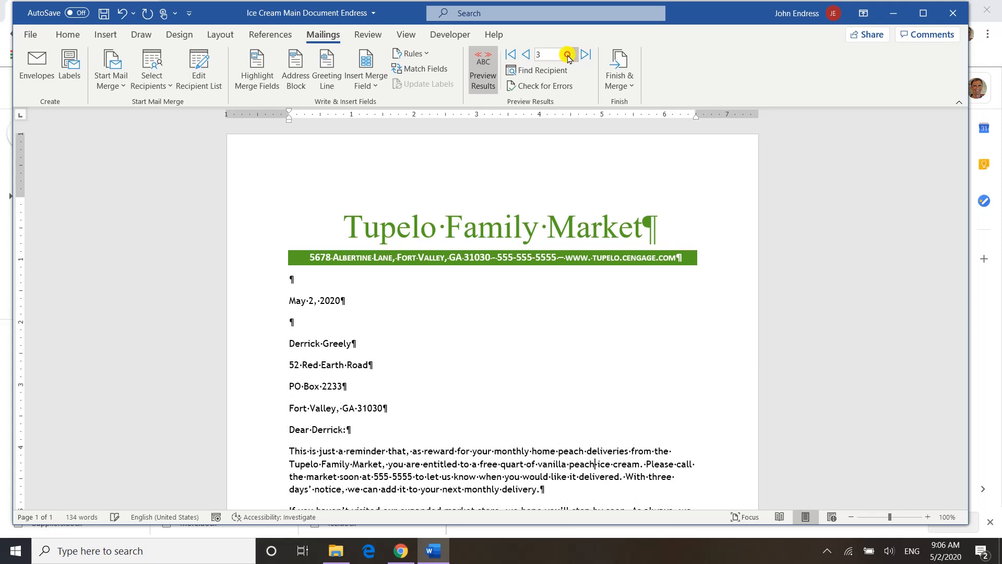
click(568, 54)
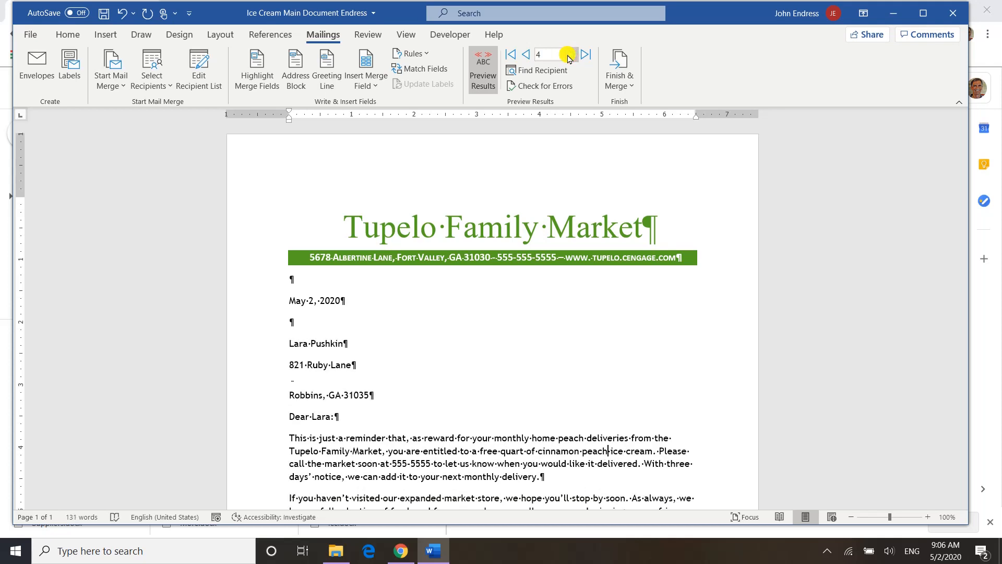
click(530, 57)
click(530, 57)
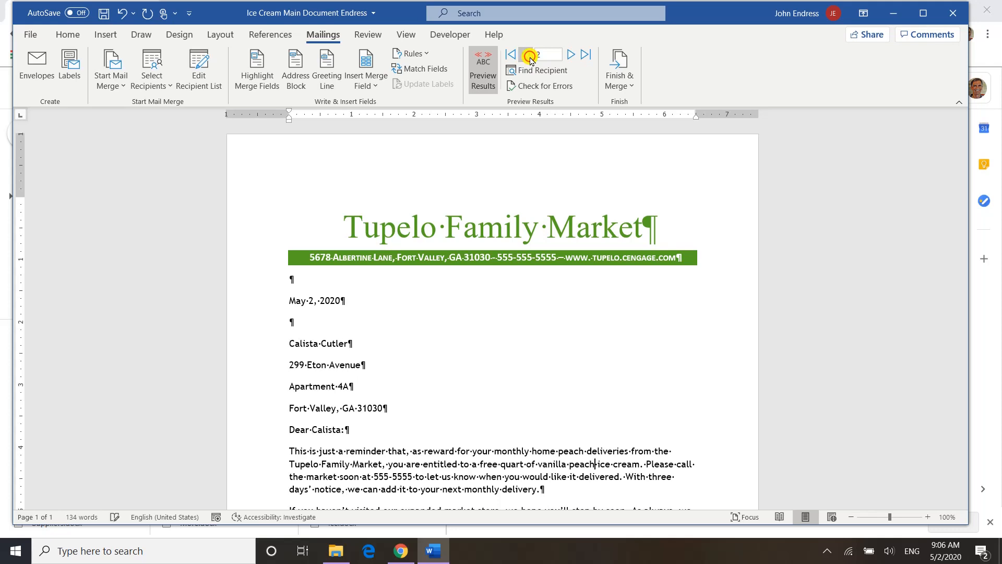
click(529, 58)
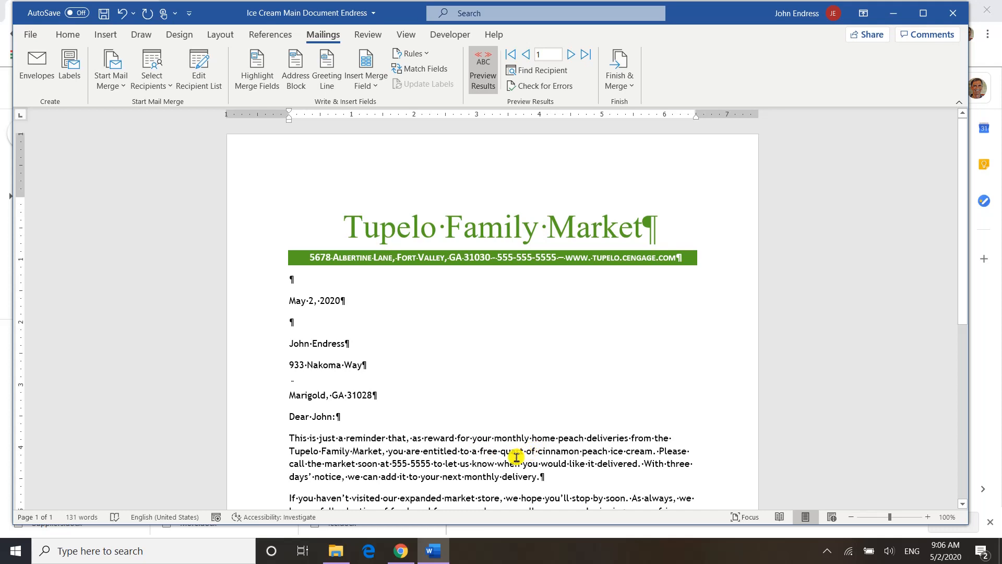
- Hide the formatting marks and turn off the merge results preview so the letter shows its merge fields
click(65, 35)
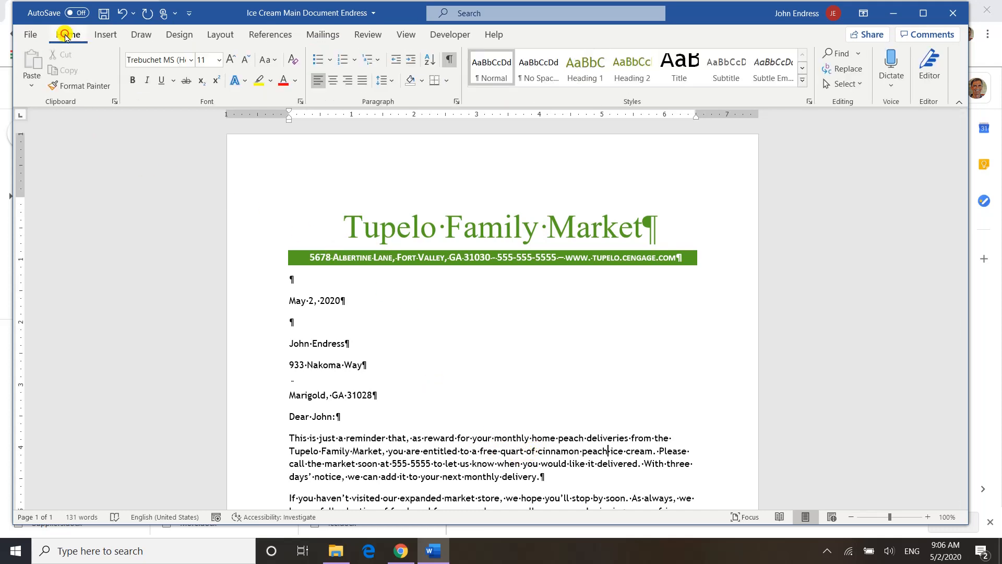
click(448, 64)
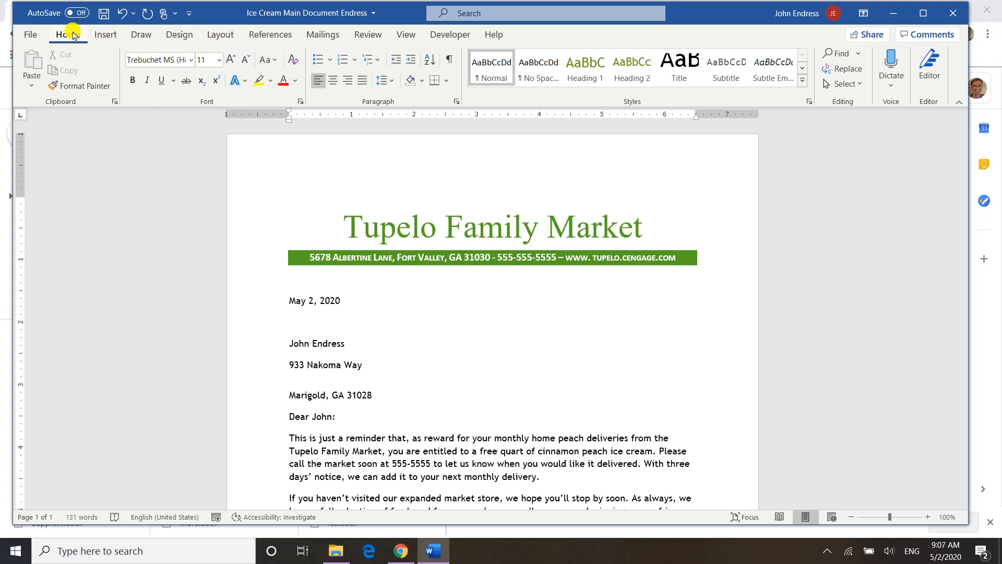
click(324, 35)
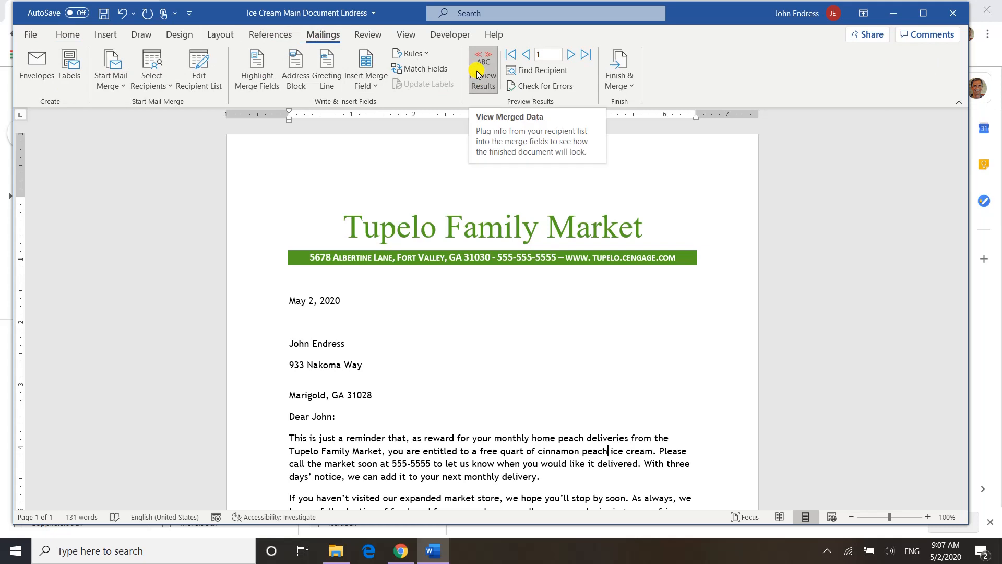
click(478, 75)
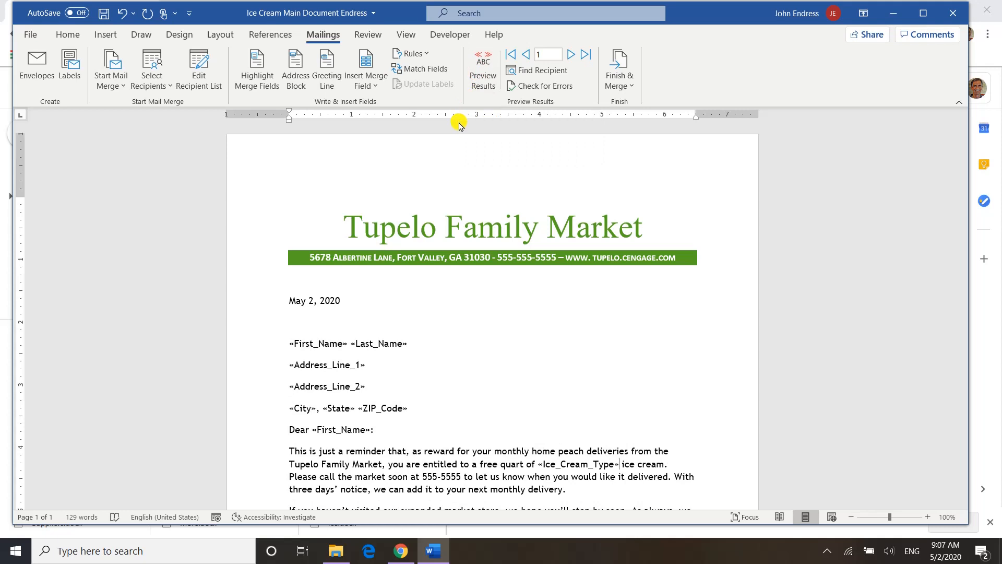
- Remove the space after the paragraphs in the first three lines of the inside address, from First_Name through Address_Line_2
click(286, 364)
click(289, 342)
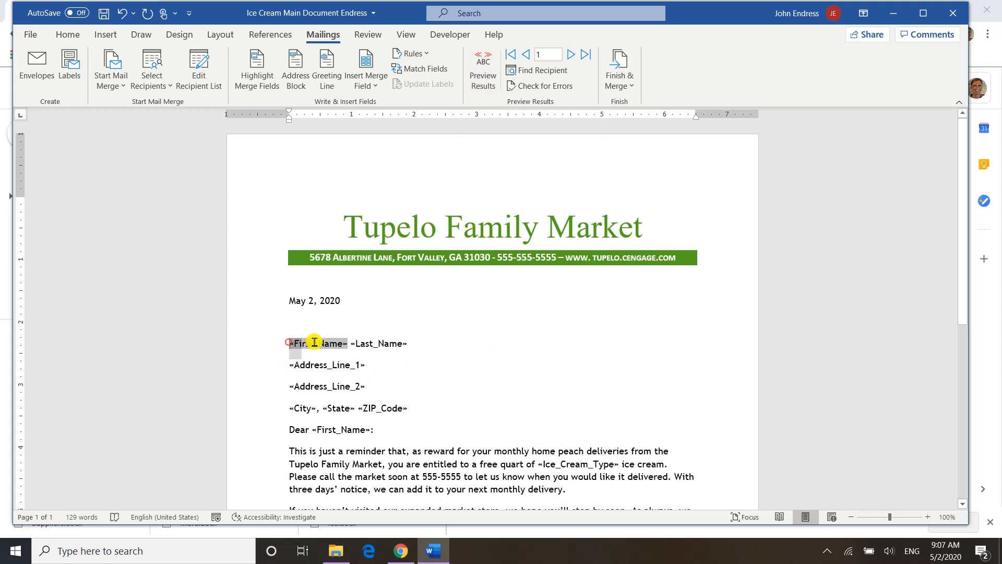
drag(315, 342, 380, 383)
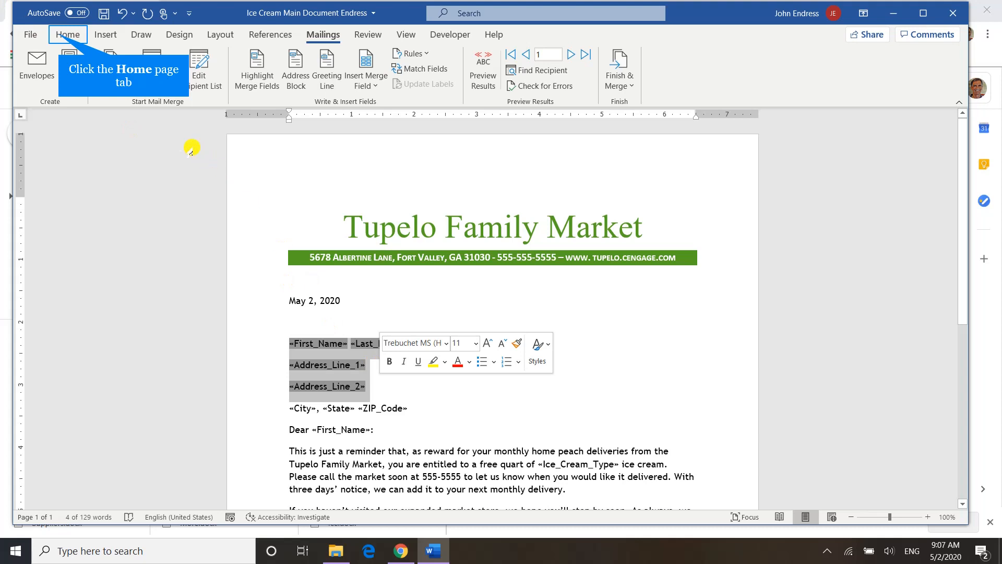
click(65, 37)
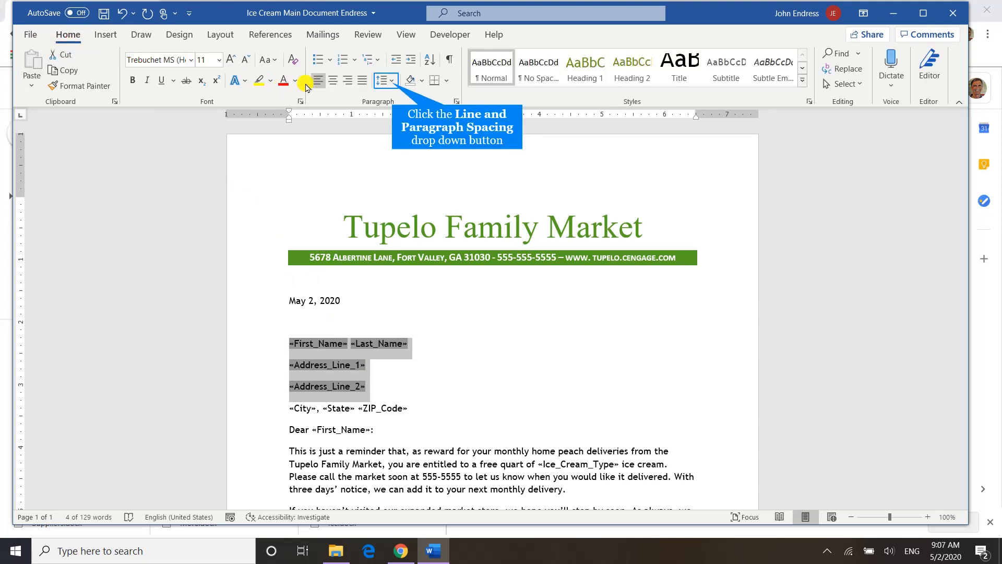
click(393, 84)
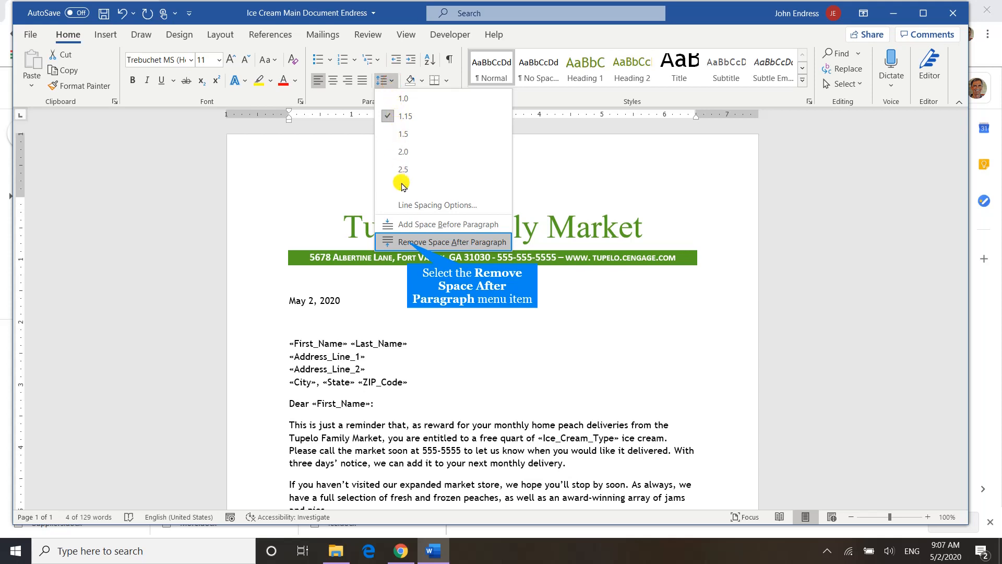
click(408, 243)
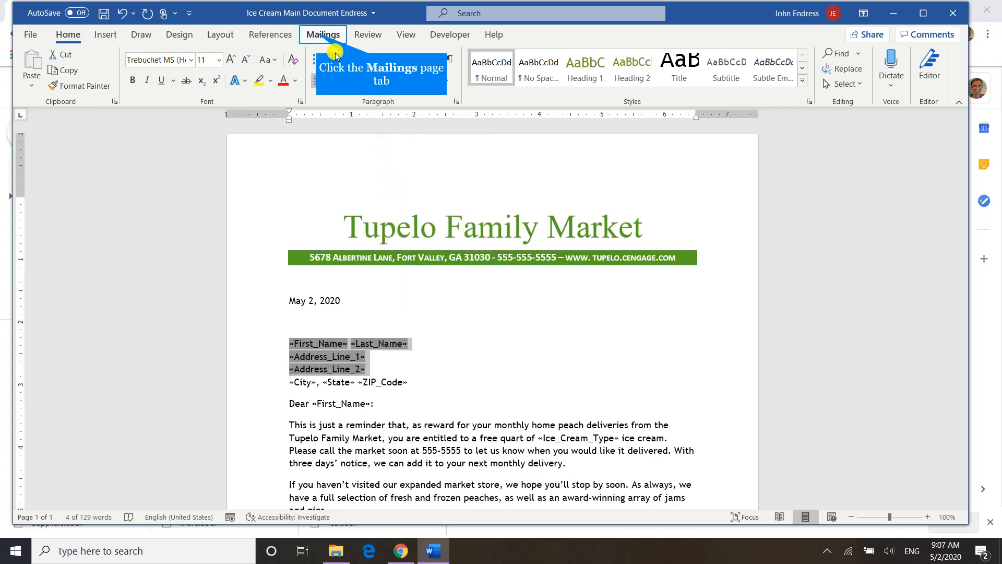
- Preview the merged letters from the first through the fourth recipient, and save the document
click(323, 35)
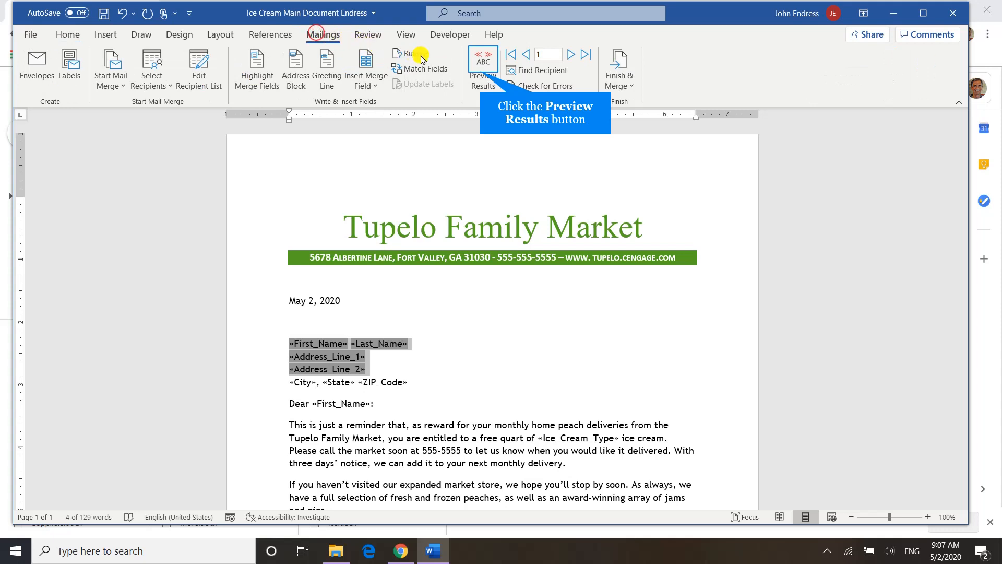
click(470, 68)
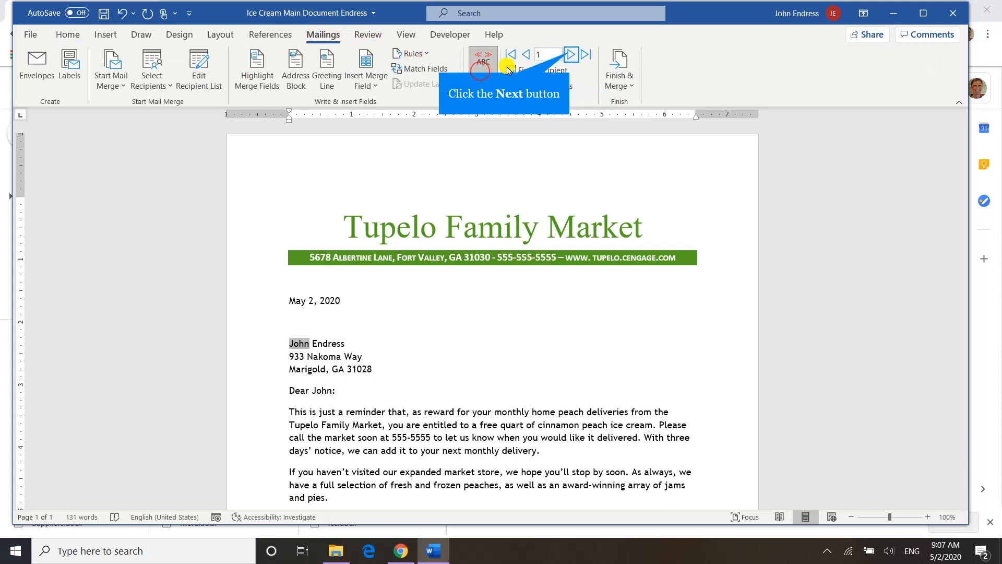
click(571, 55)
click(570, 55)
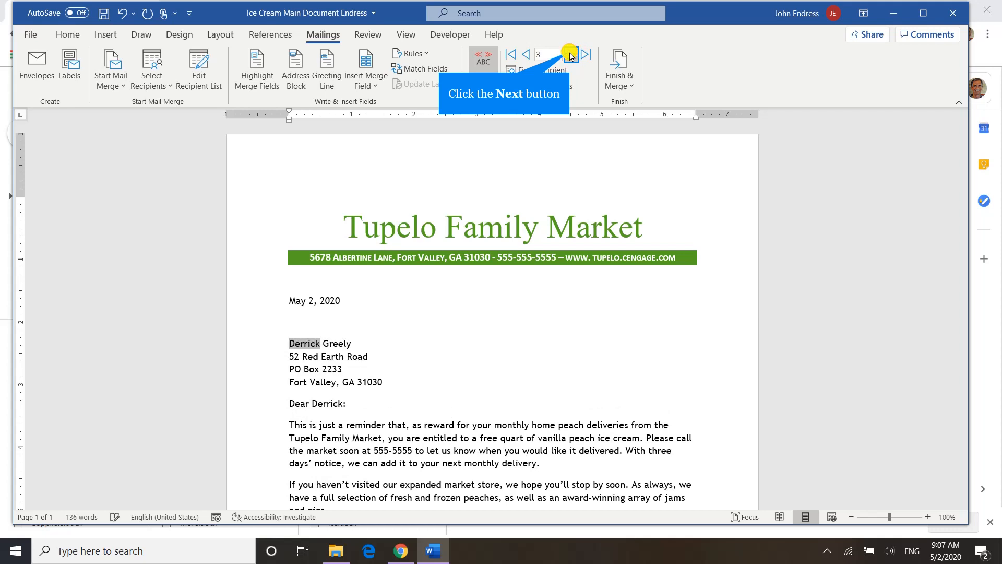
click(570, 56)
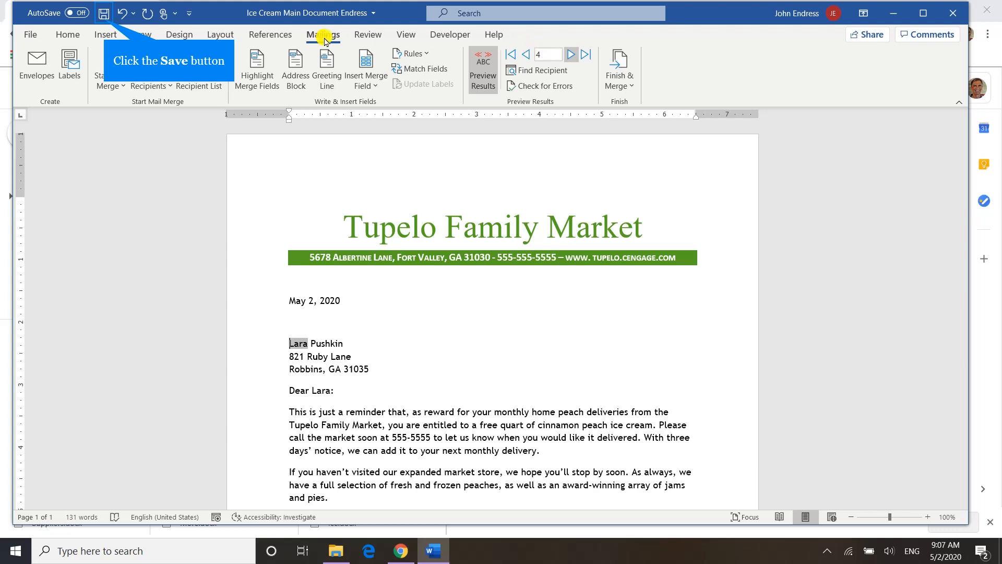
click(104, 20)
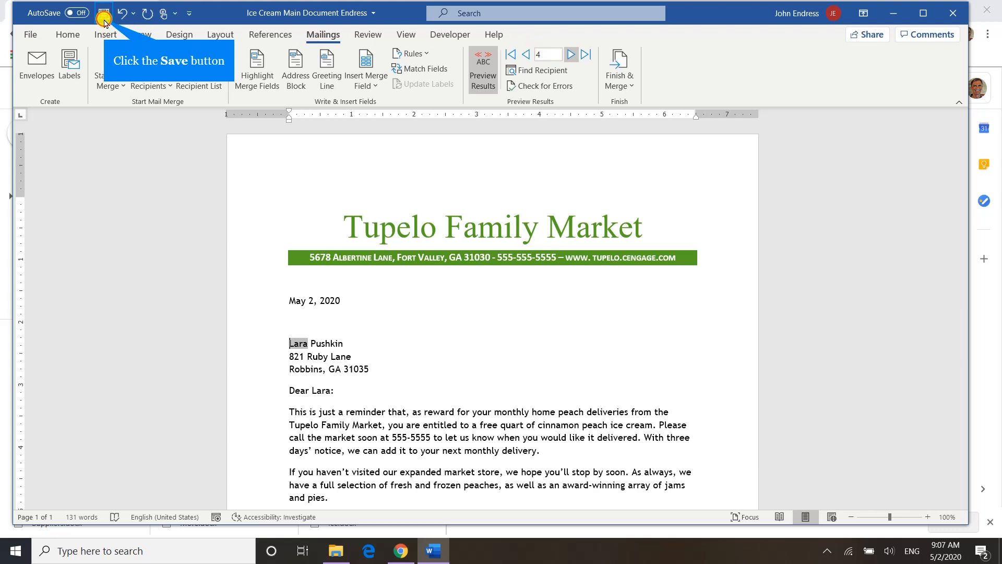